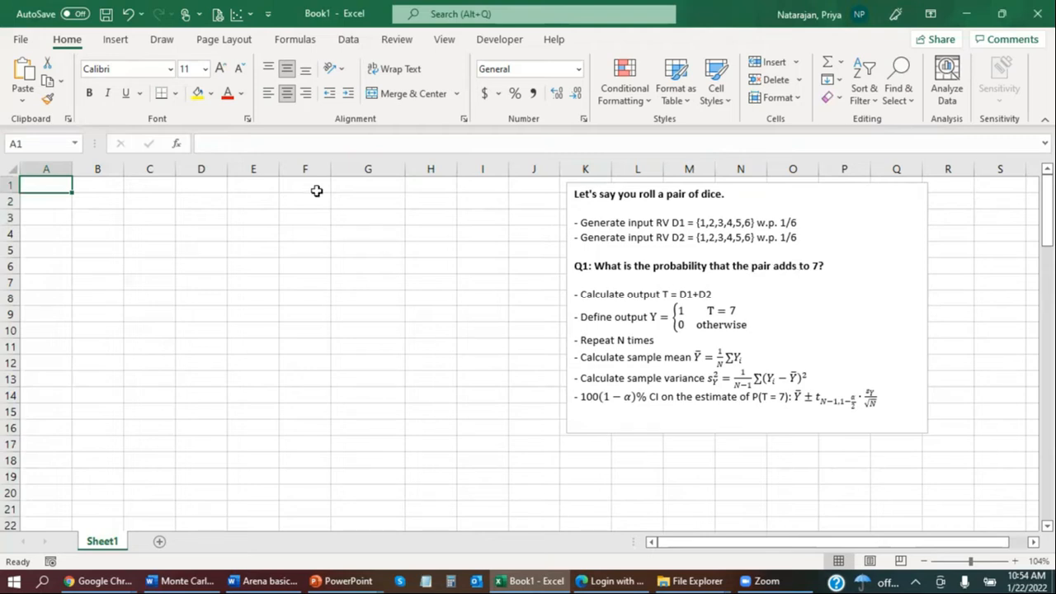
Step: Enter the column headers i, D1, D2, T and Y in cells A1 to E1
type("i")
key("Tab")
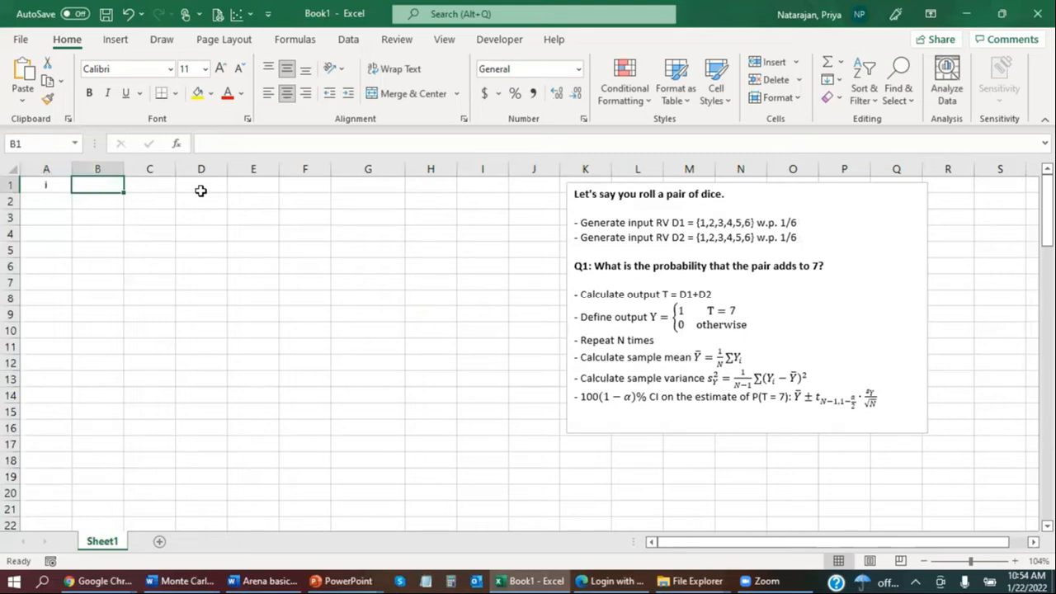
type("D1")
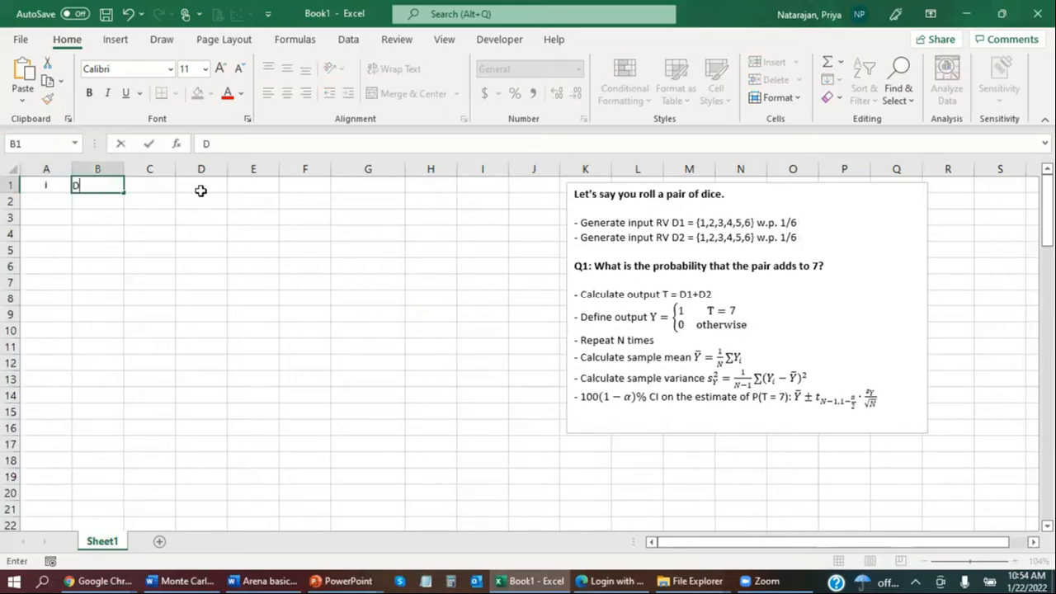
key("Tab")
type("D2")
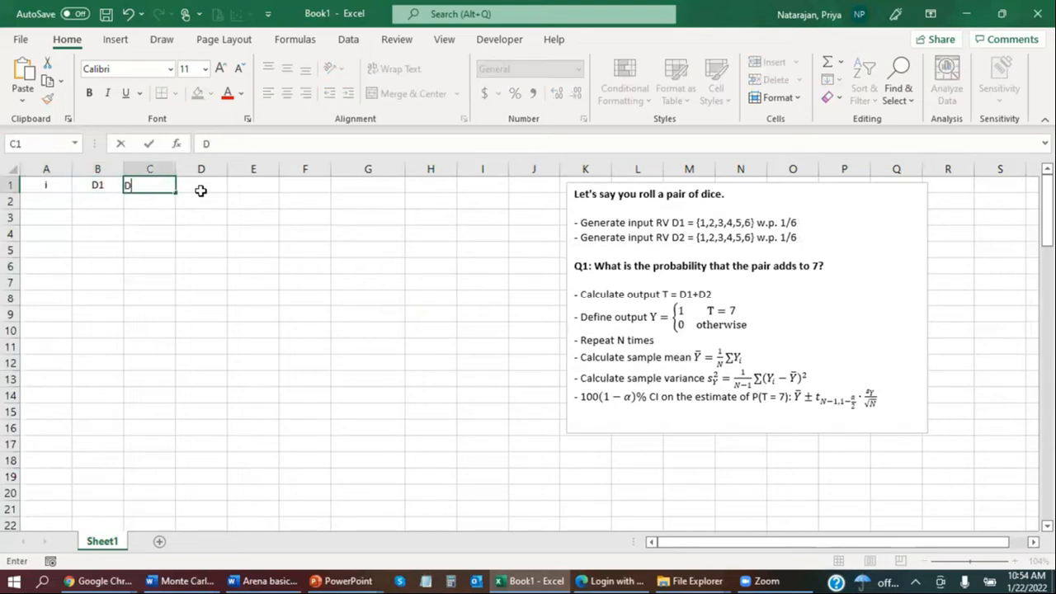
key("Tab")
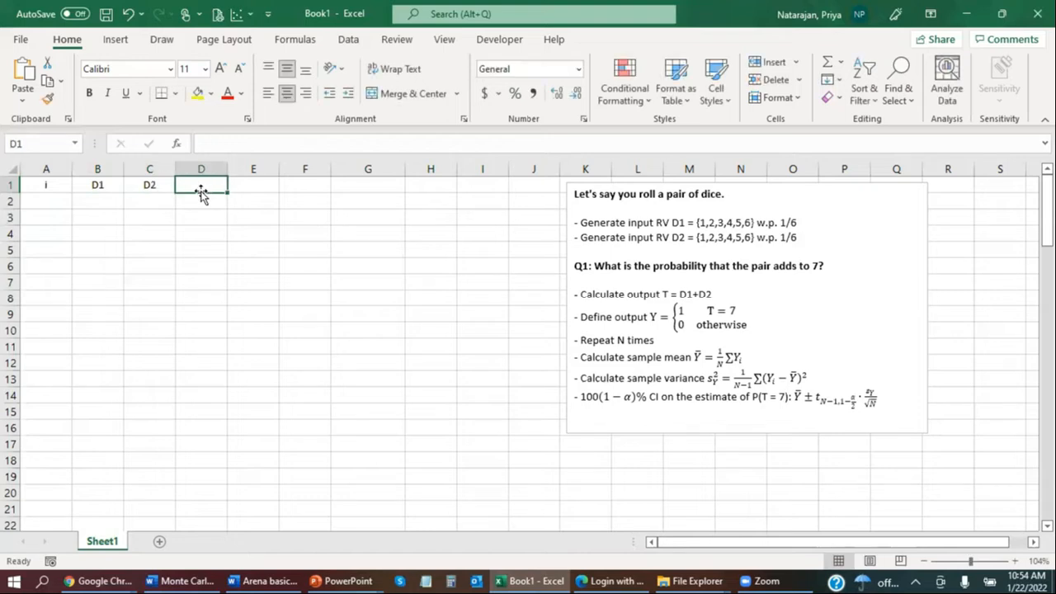
type("T")
key("Tab")
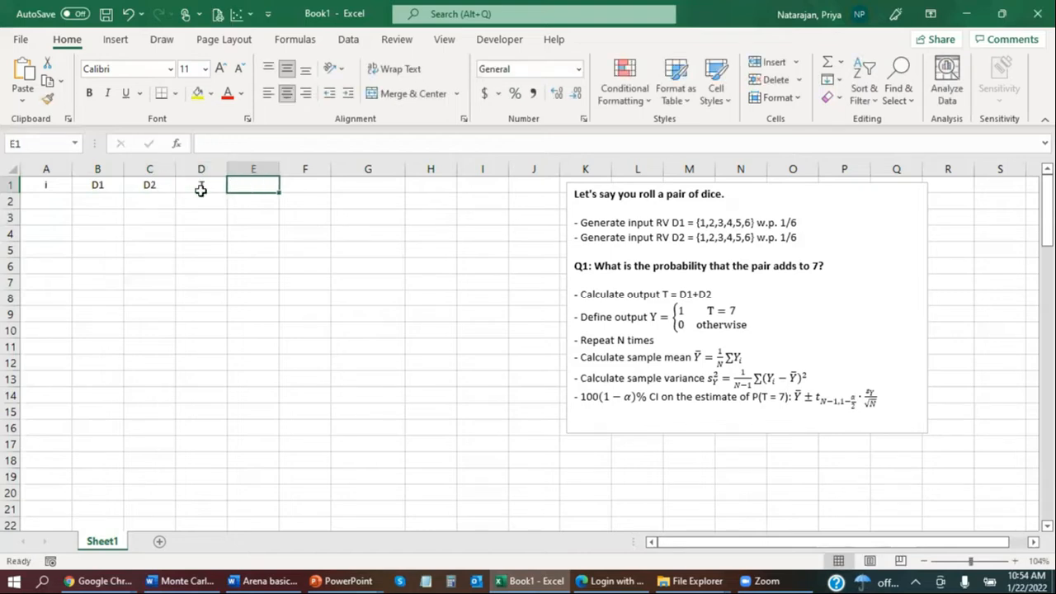
type("Y")
key("Return")
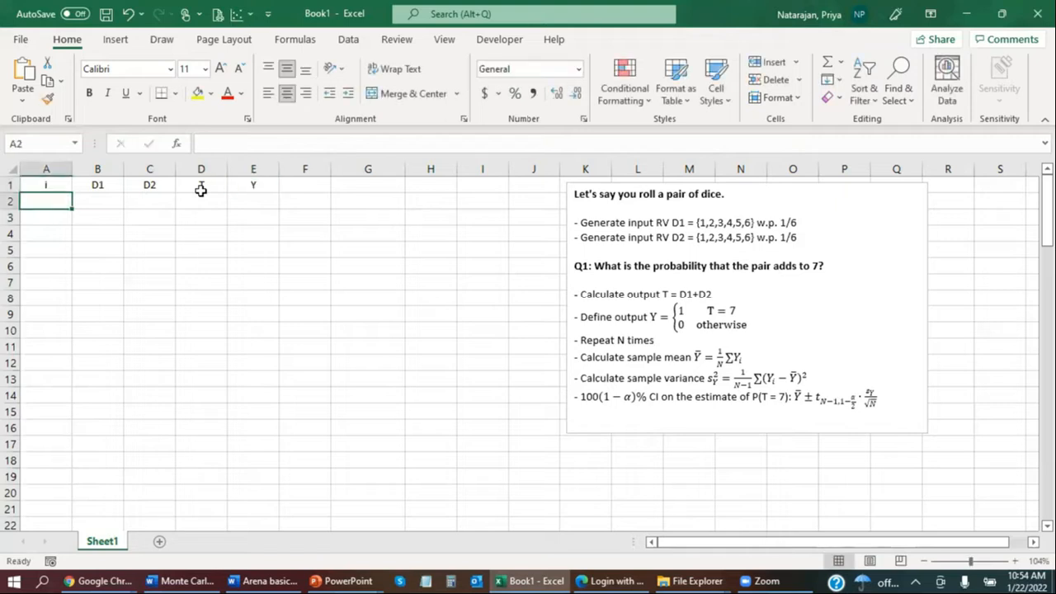
Step: Enter 1 as the first trial number in A2 and the formula =RANDBETWEEN(1,6) for D1 in B2
type("1")
key("Tab")
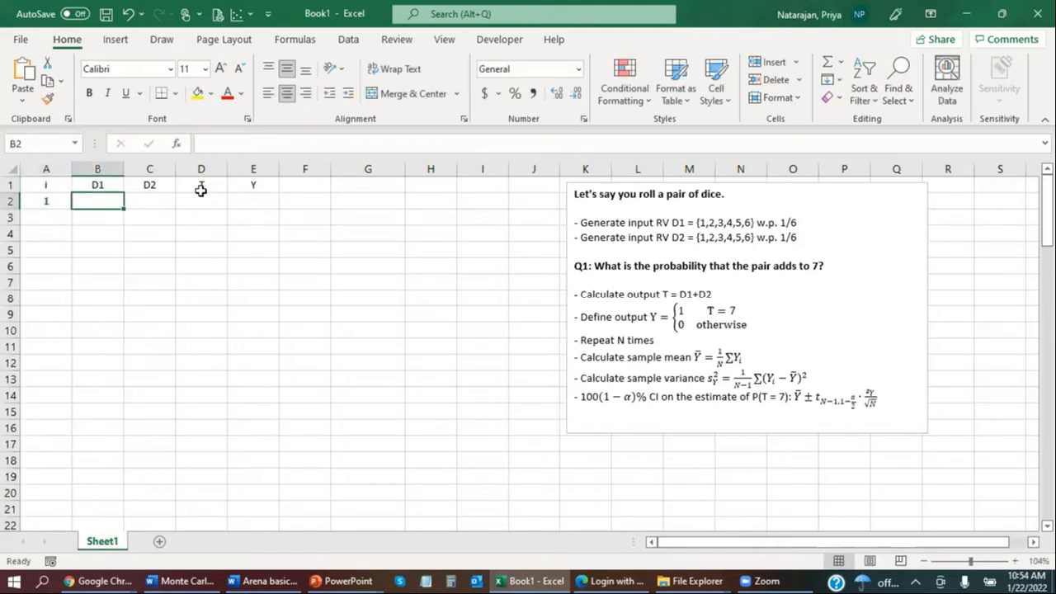
type("=")
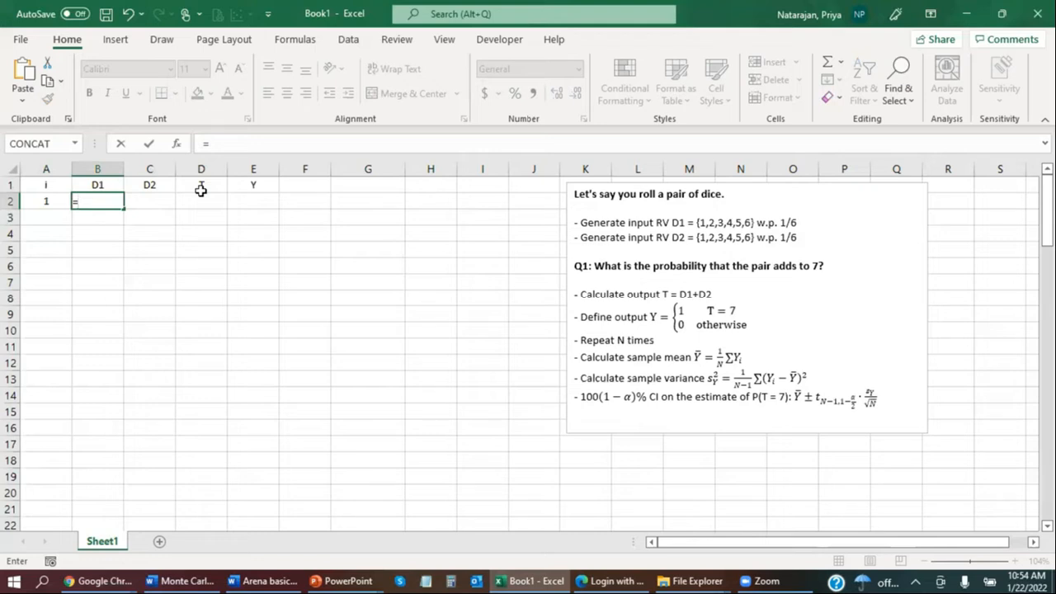
type("rand")
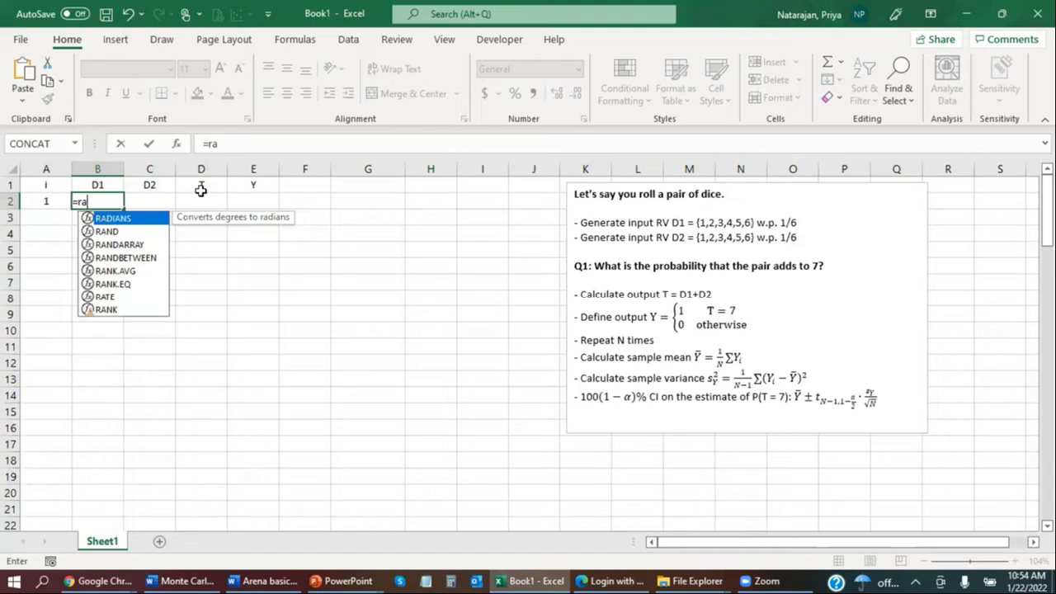
key("Down")
key("Down")
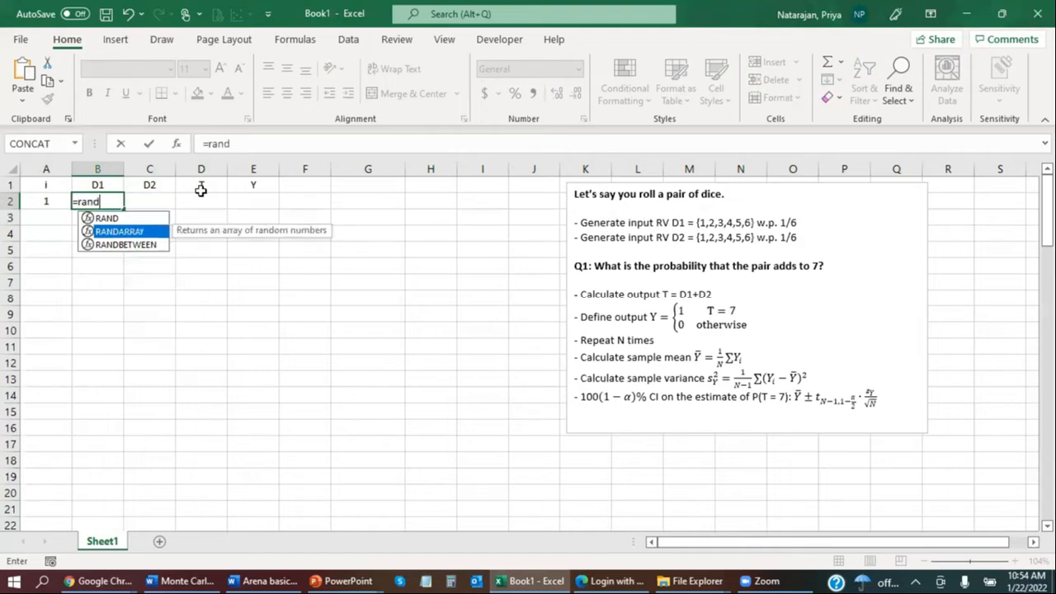
key("Tab")
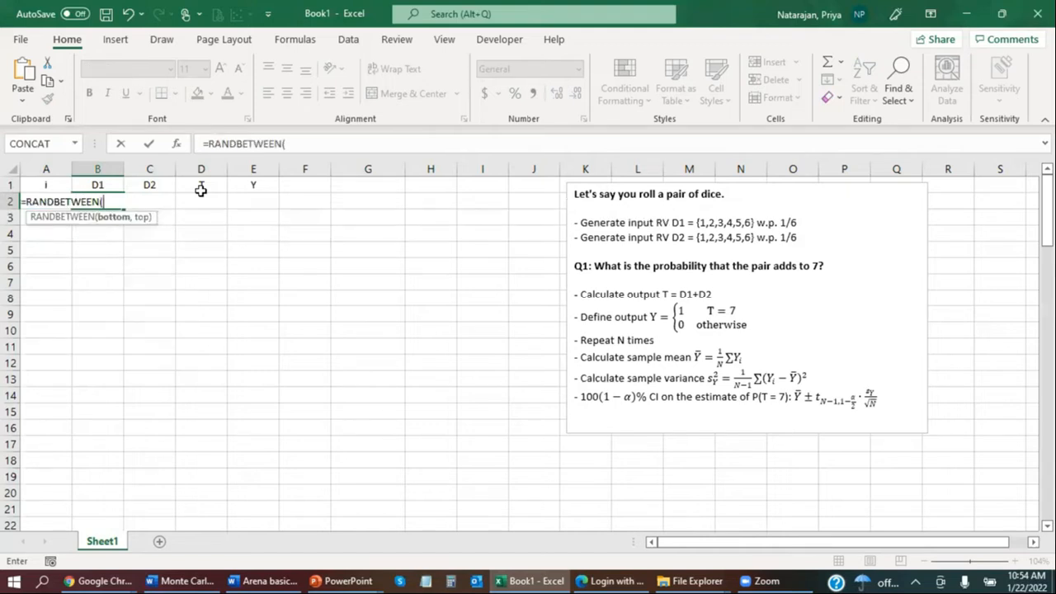
type("1,6)")
key("Tab")
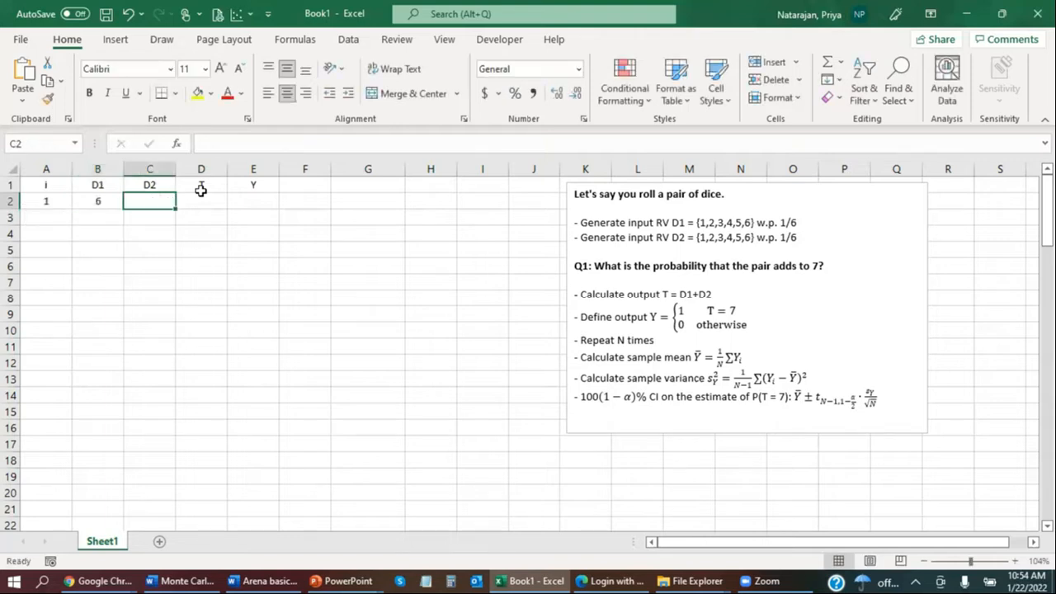
Step: Enter the formula =RANDBETWEEN(1,6) for the second die in C2
type("=randb")
key("Tab")
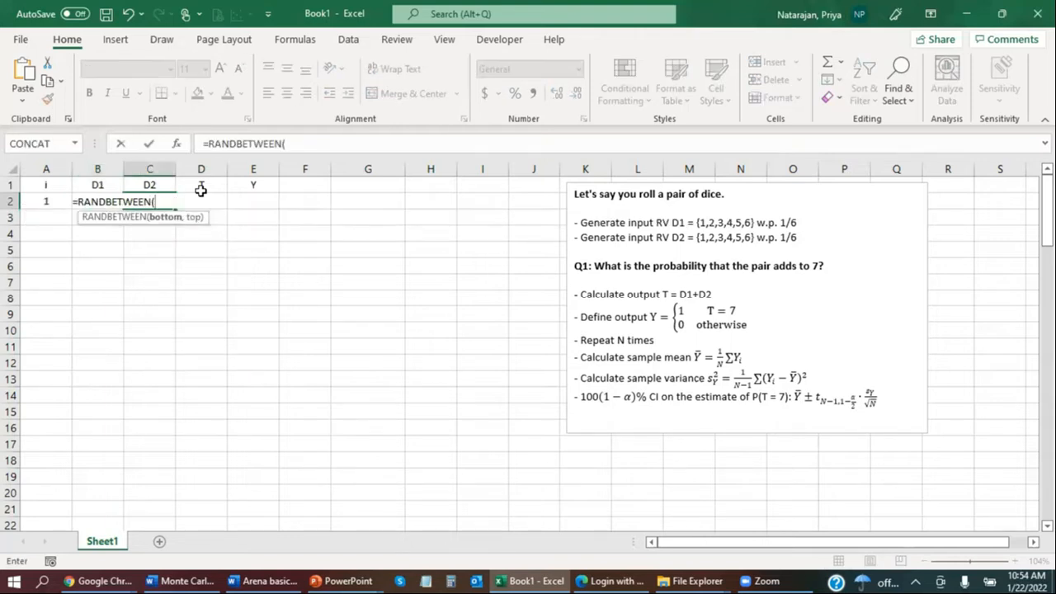
type("1,6)")
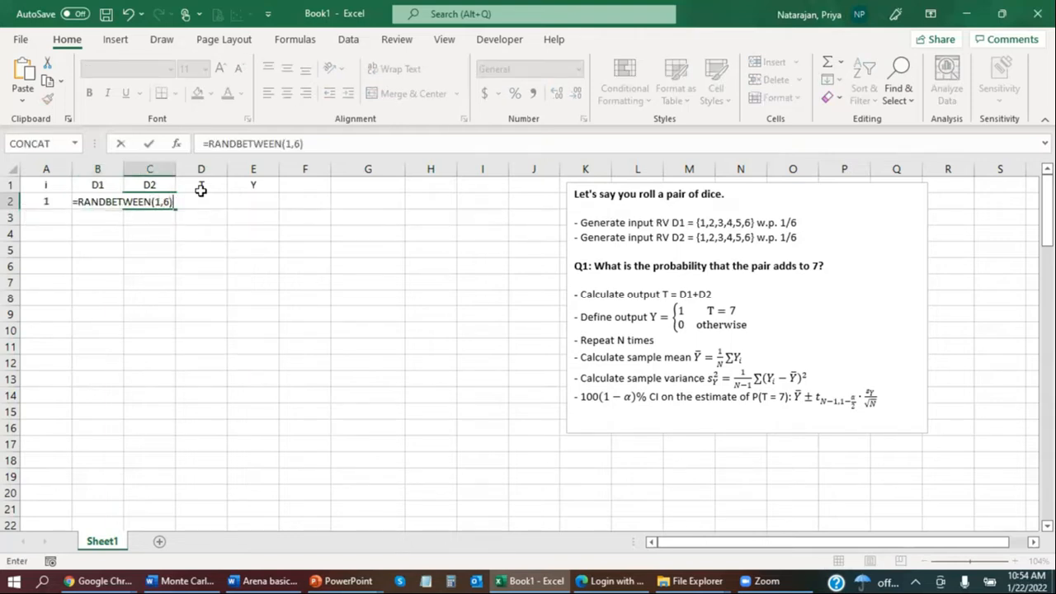
key("Tab")
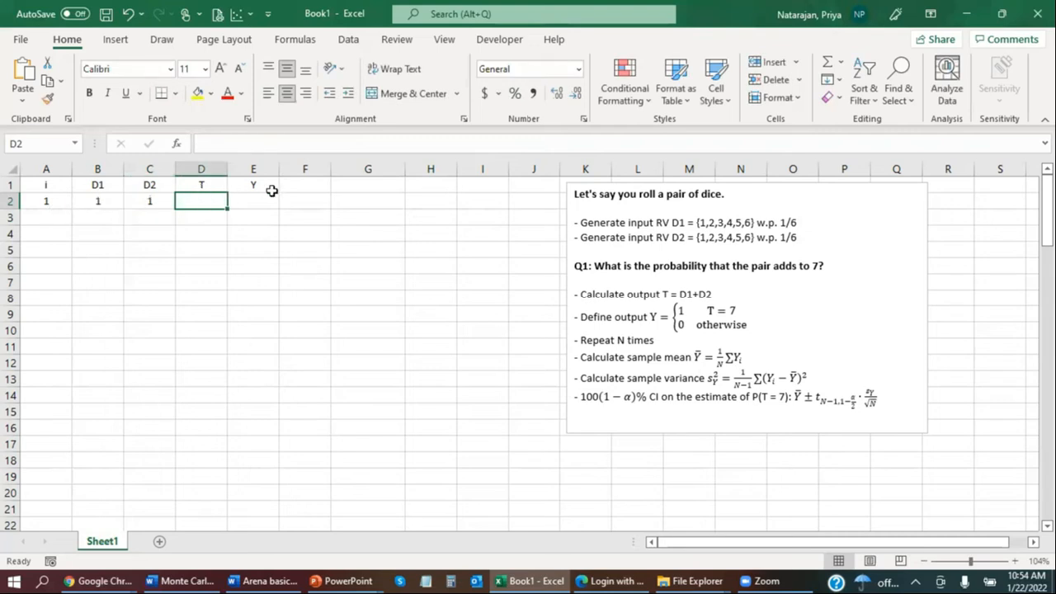
Step: Calculate the total T of the two dice in D2 with the formula =B2+C2
type("=")
key("Left")
key("Left")
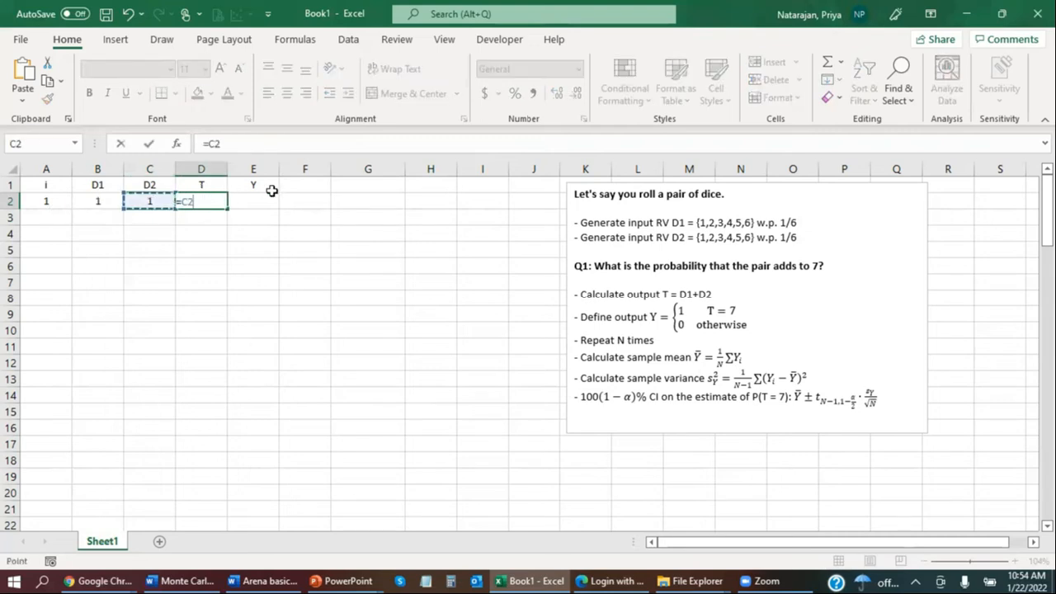
type("+")
key("Down")
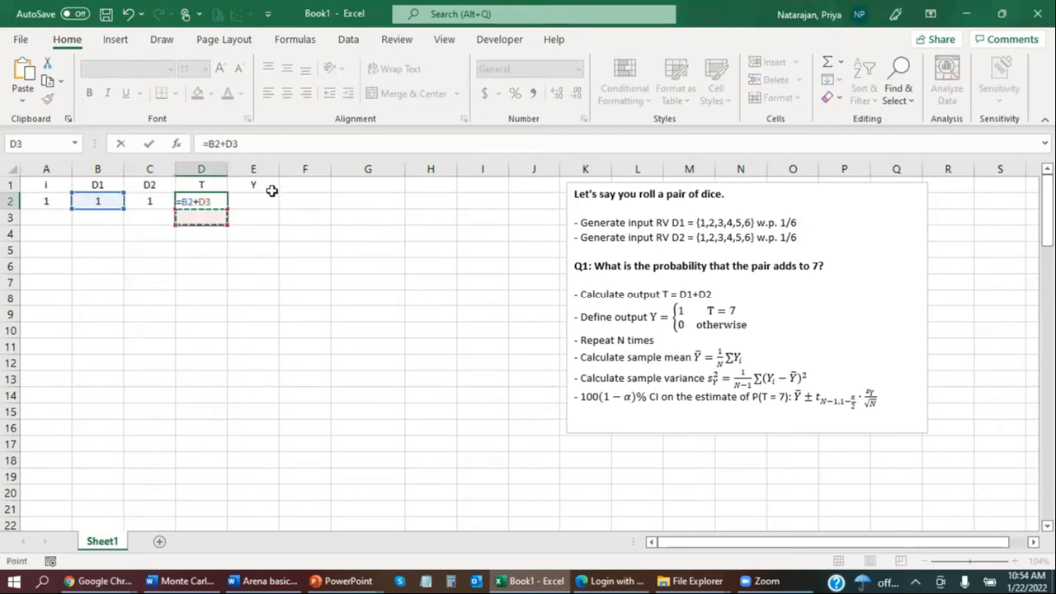
key("Up")
key("Left")
key("Left")
key("Right")
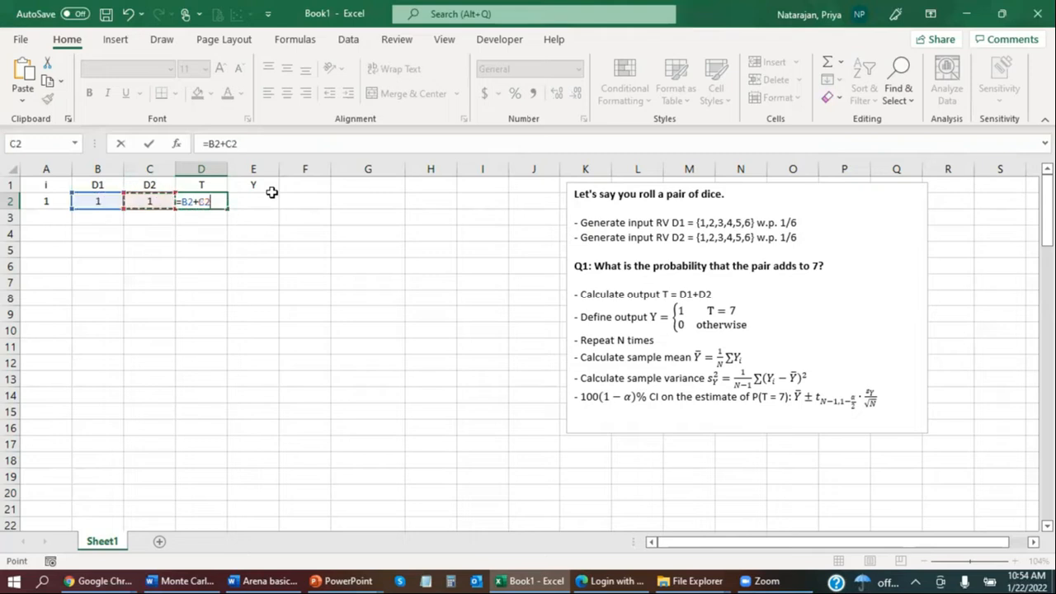
key("Return")
Step: Define the indicator Y in E2 with the formula =IF(D2=7,1,0)
key("Up")
key("Right")
key("Right")
key("Right")
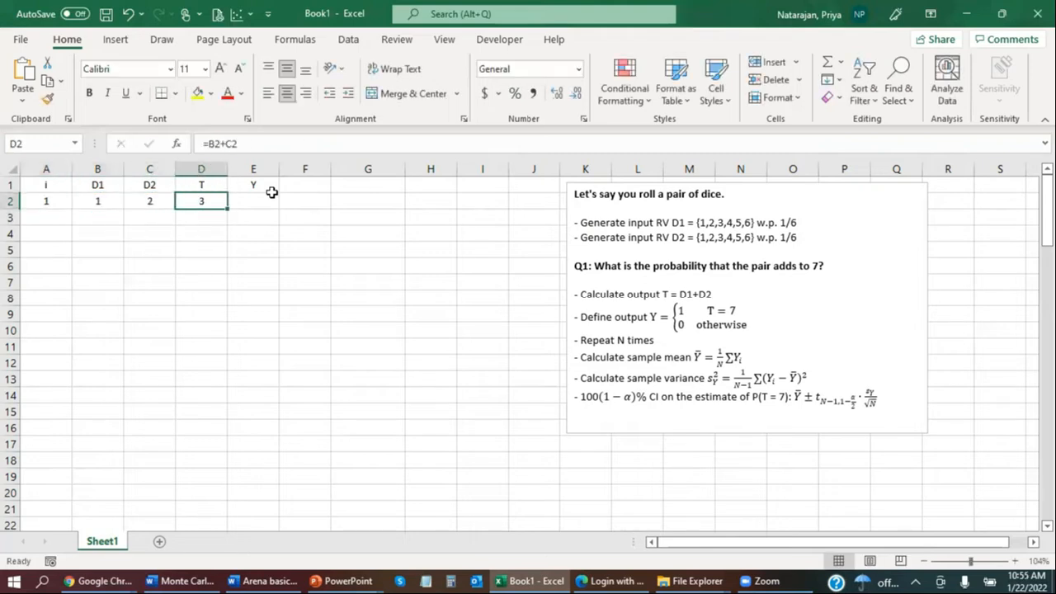
key("Right")
type("=if")
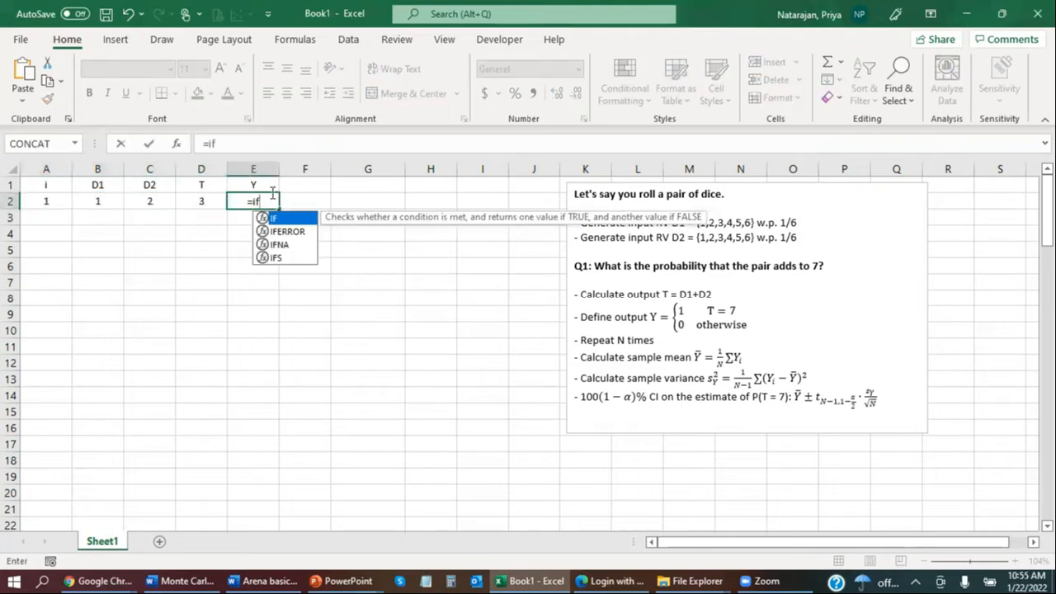
key("Tab")
key("Left")
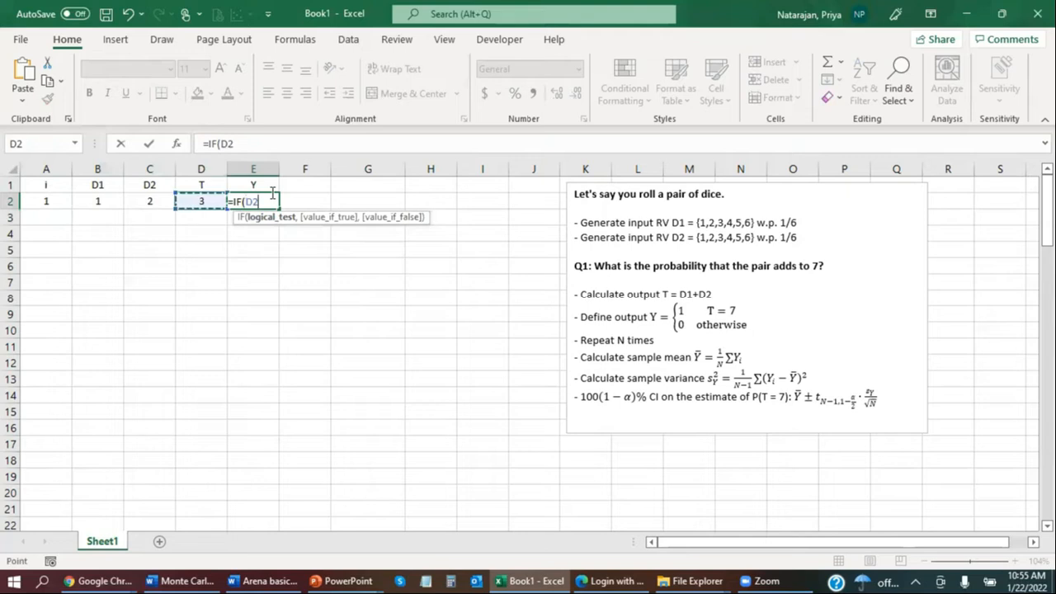
type("=7")
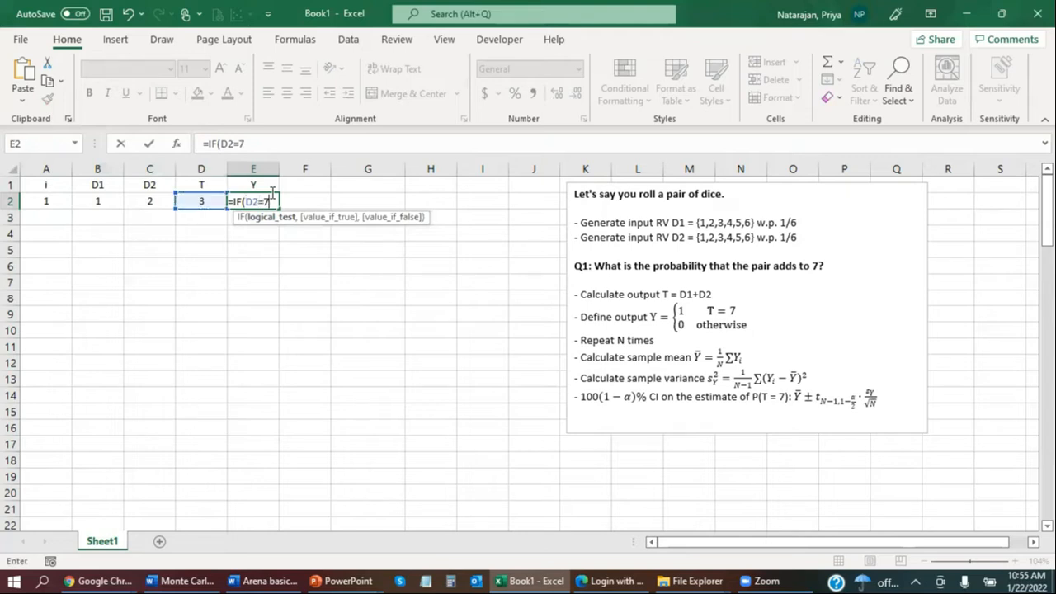
type(",1,")
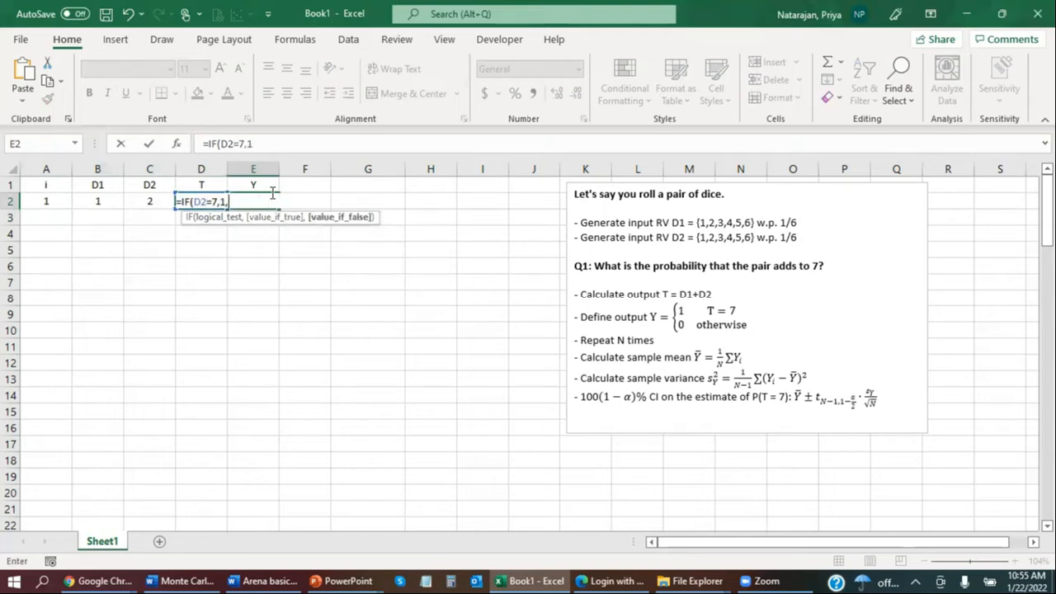
type("0")
key("Return")
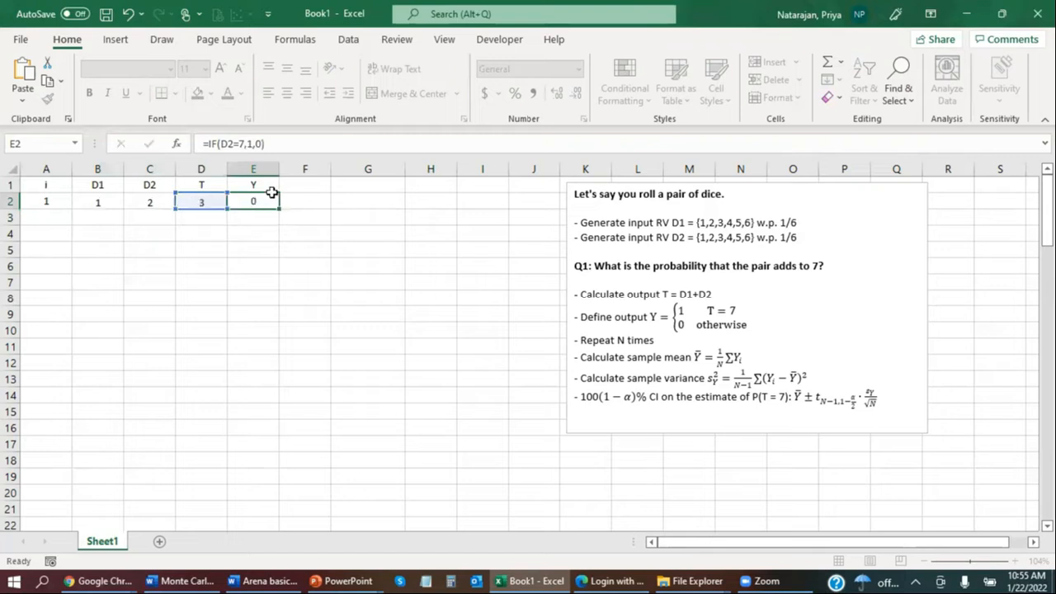
Step: Fill the first trial row A2:E2 down to 100 trials, numbering column i consecutively
left_click_drag(37, 205, 212, 501)
scroll(310, 312, "up", 20)
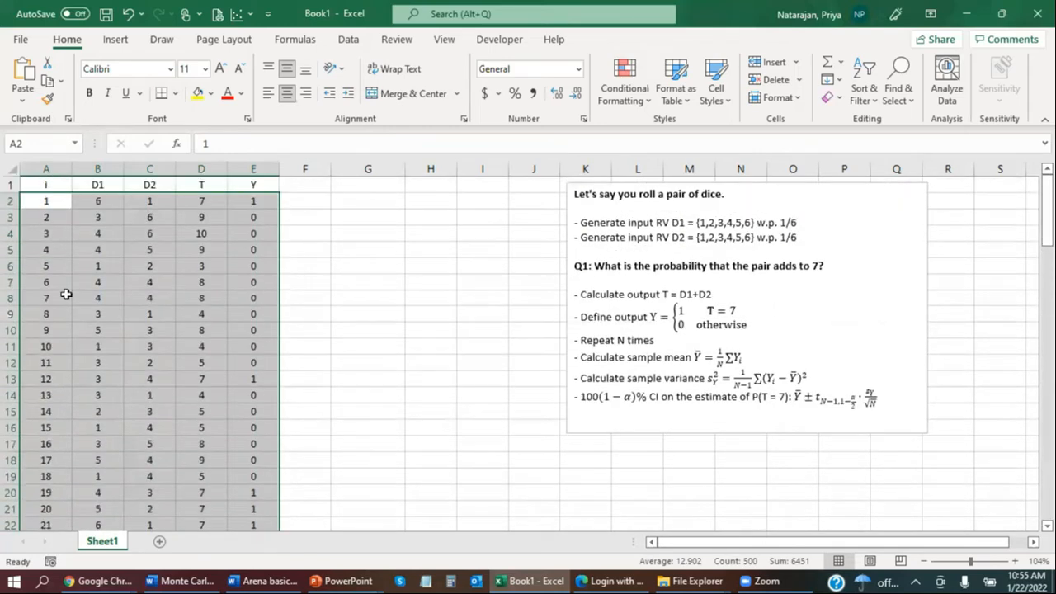
left_click(304, 295)
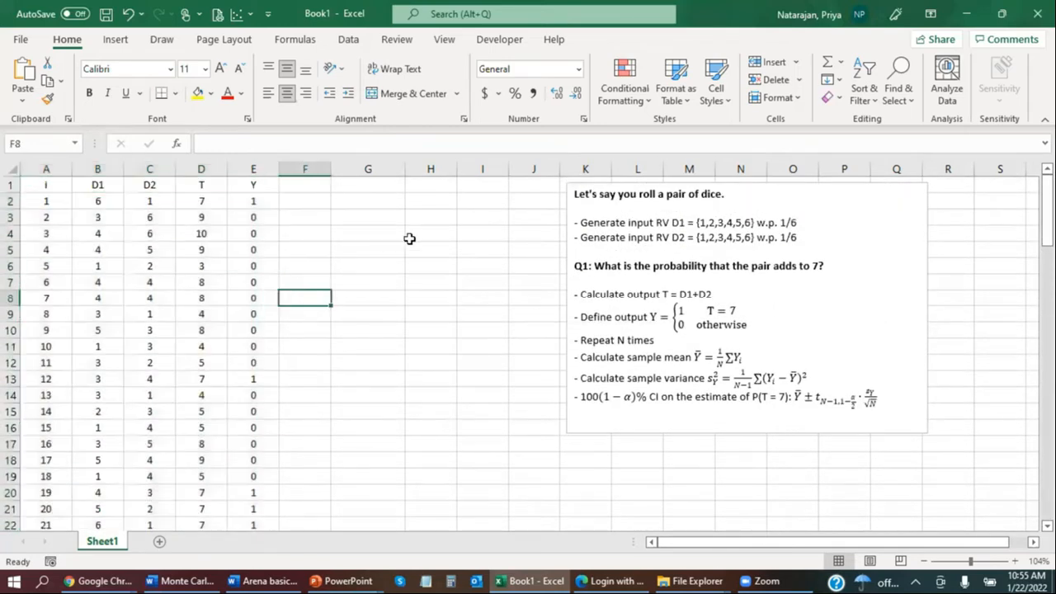
Step: Label the results area with Sample Mean in G2 and P(T=7) in H1
left_click(349, 182)
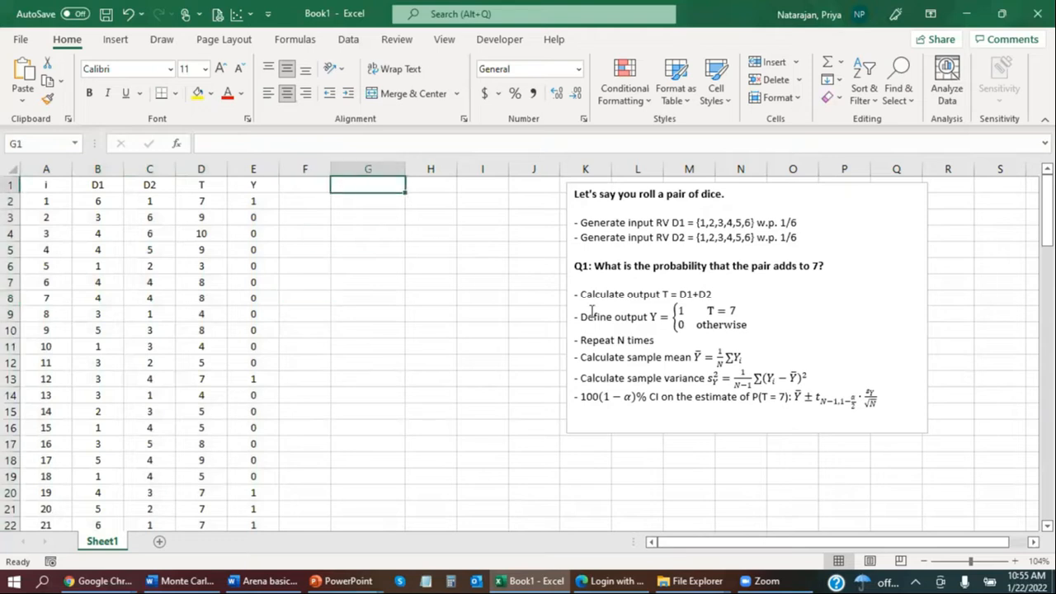
key("Down")
type("Sam")
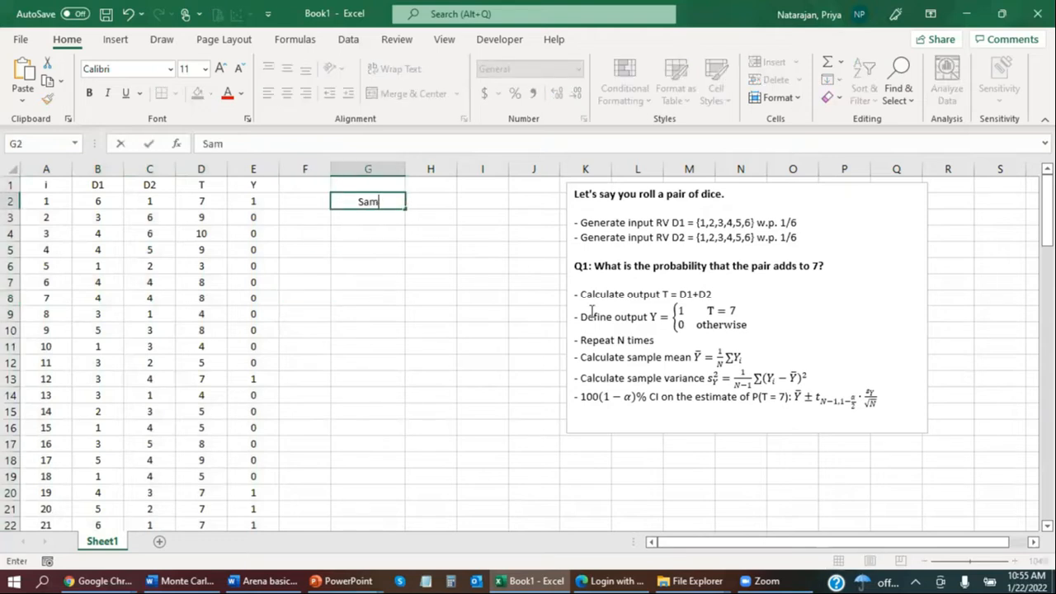
type("ple Mean")
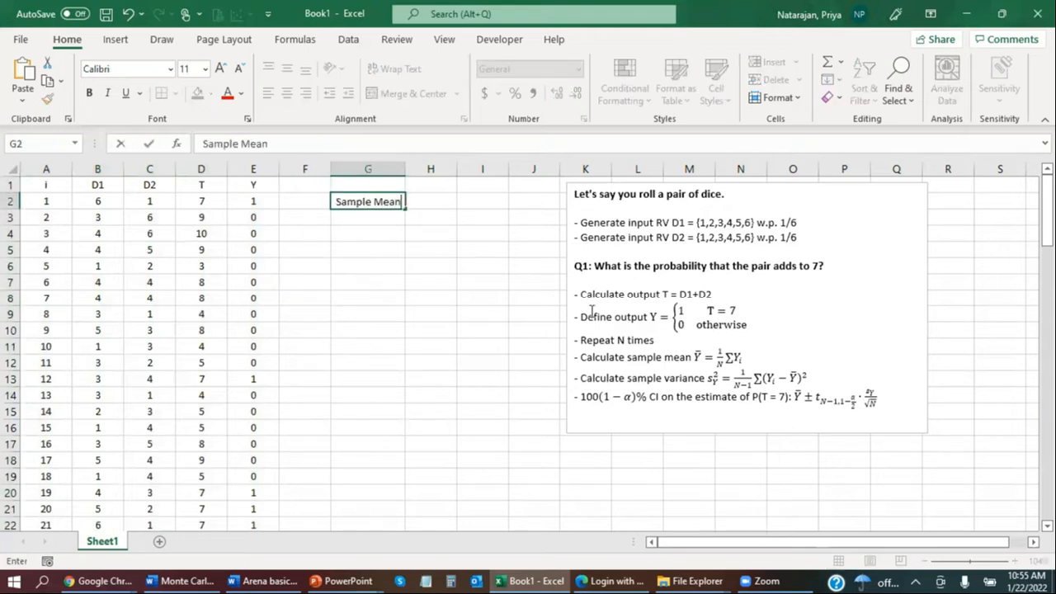
key("Tab")
key("Up")
type("P(")
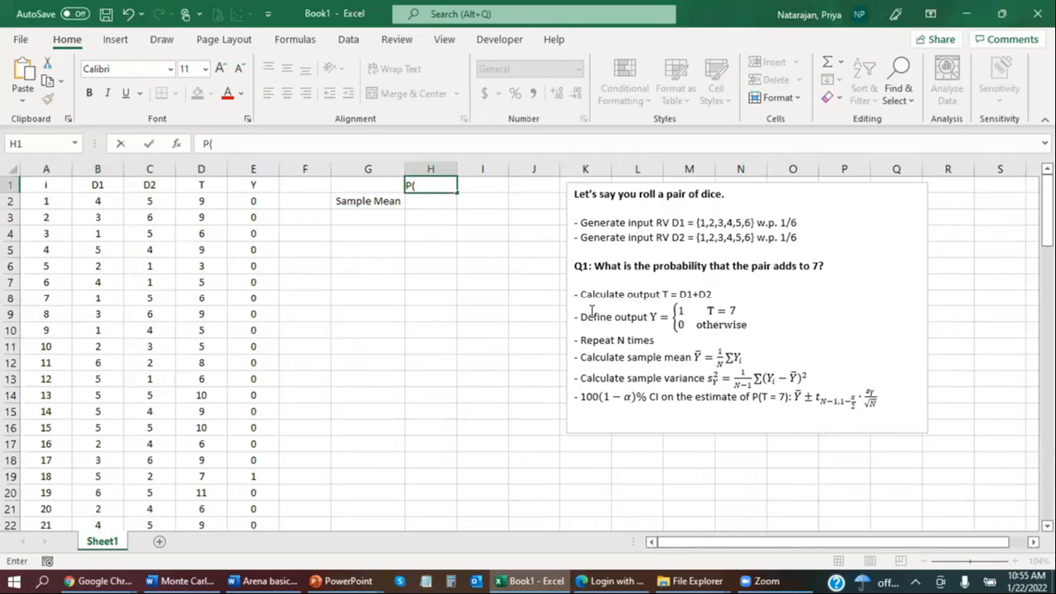
type("T=7)")
key("Return")
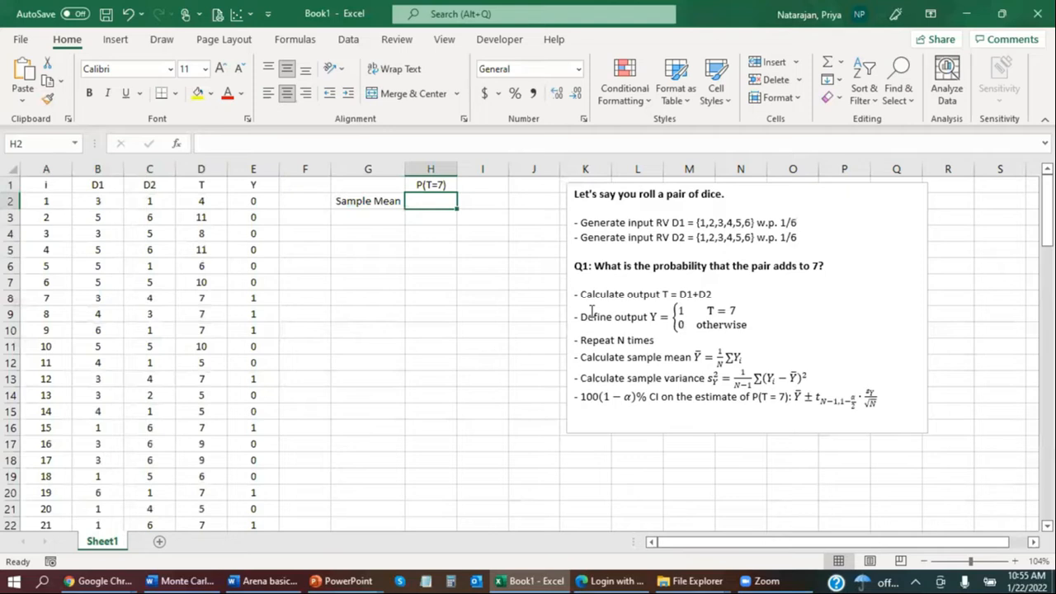
type("=aver")
key("Right")
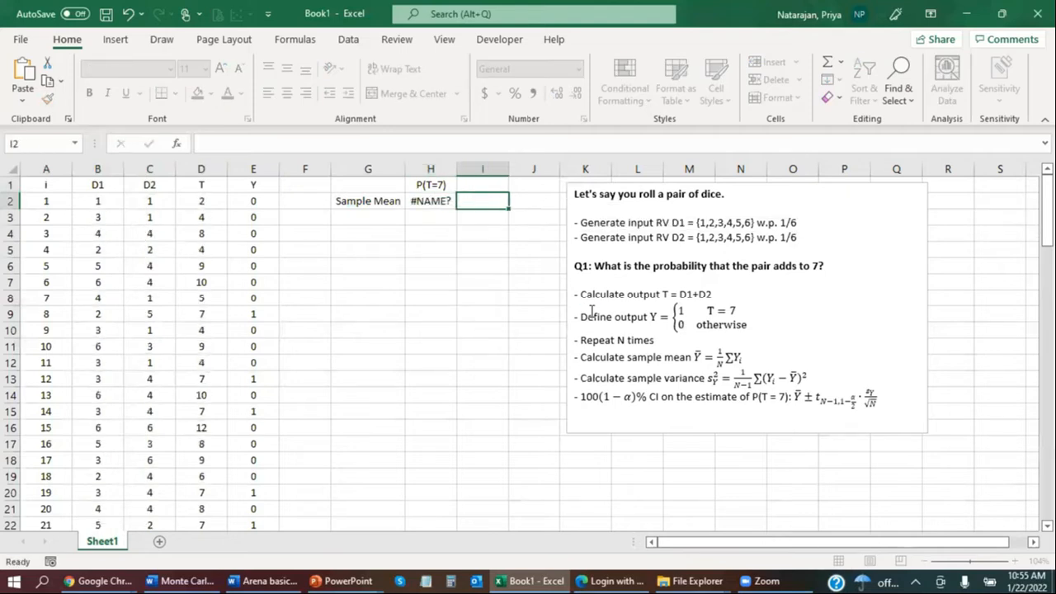
key("Left")
Step: Calculate the sample mean of the Y column in H2 with the formula =AVERAGE(E:E)
type("=aver")
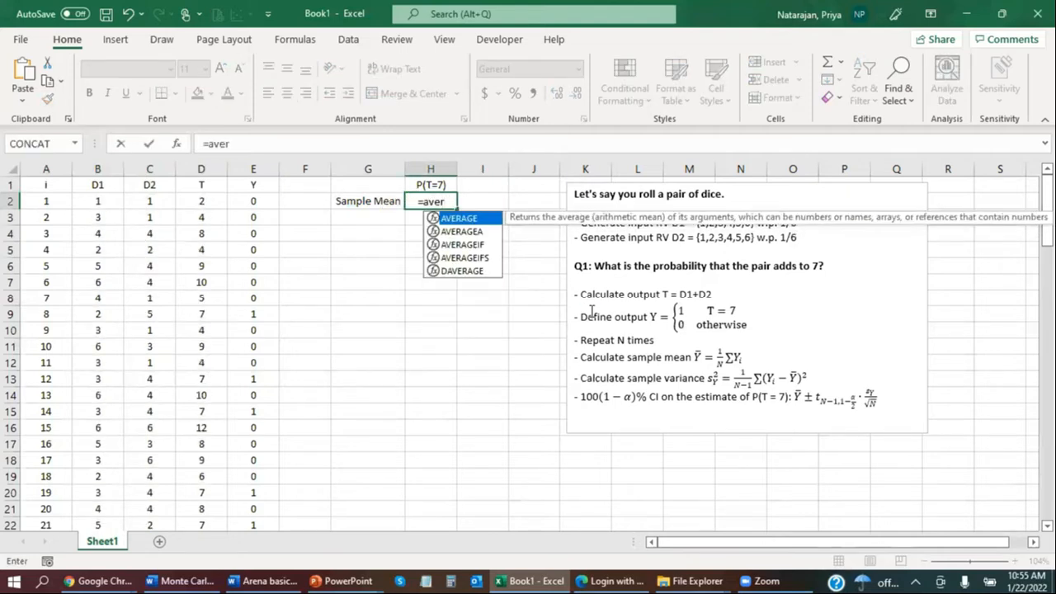
key("Tab")
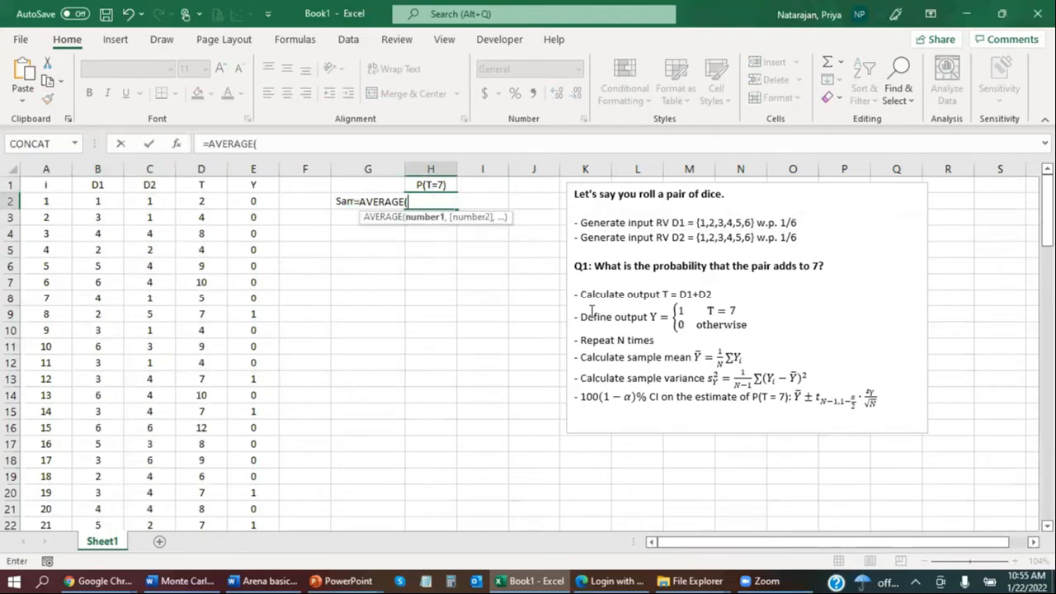
type("E:E")
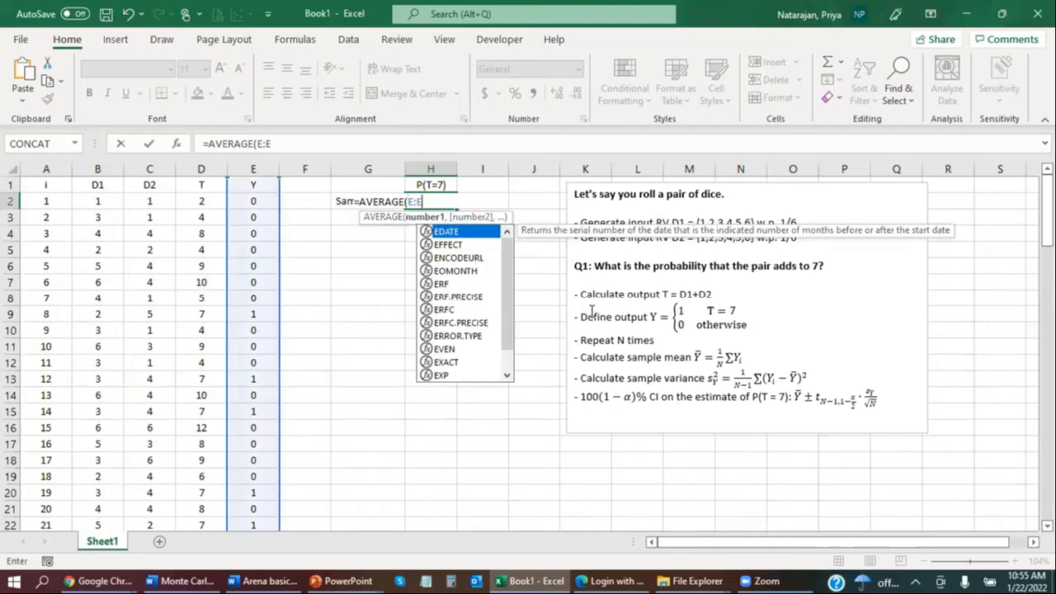
type(")")
key("Return")
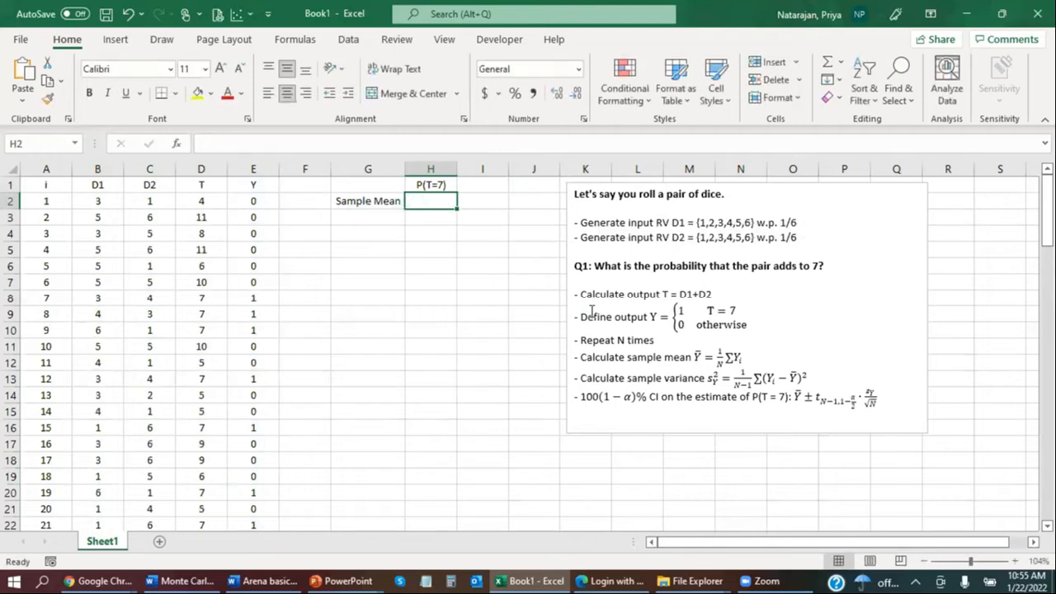
Step: Label cell G4 as half width
key("Up")
key("Down")
key("Left")
key("Down")
type("half")
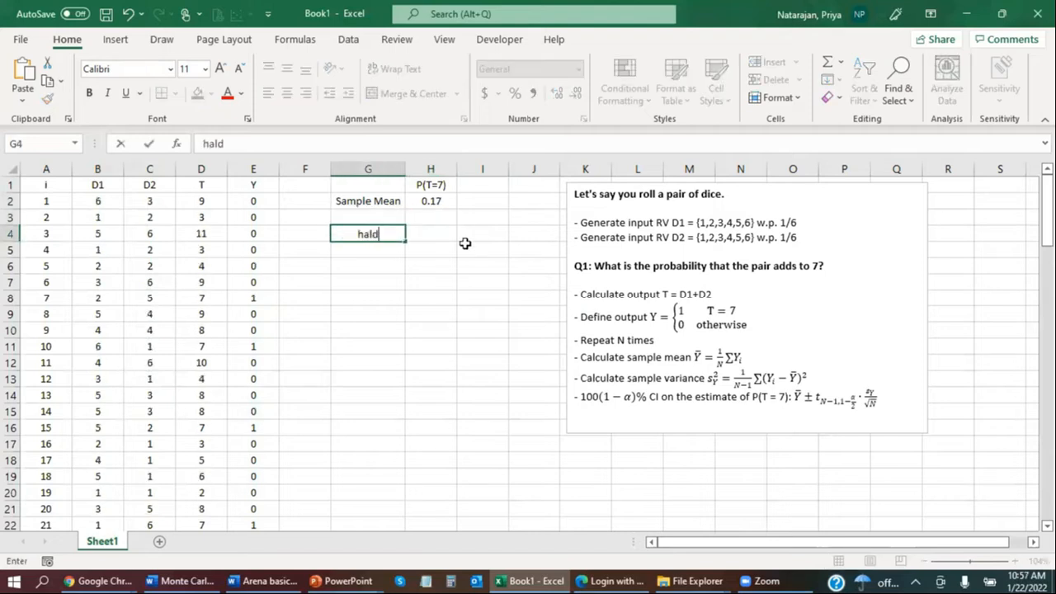
type(" wide")
key("BackSpace")
type("th")
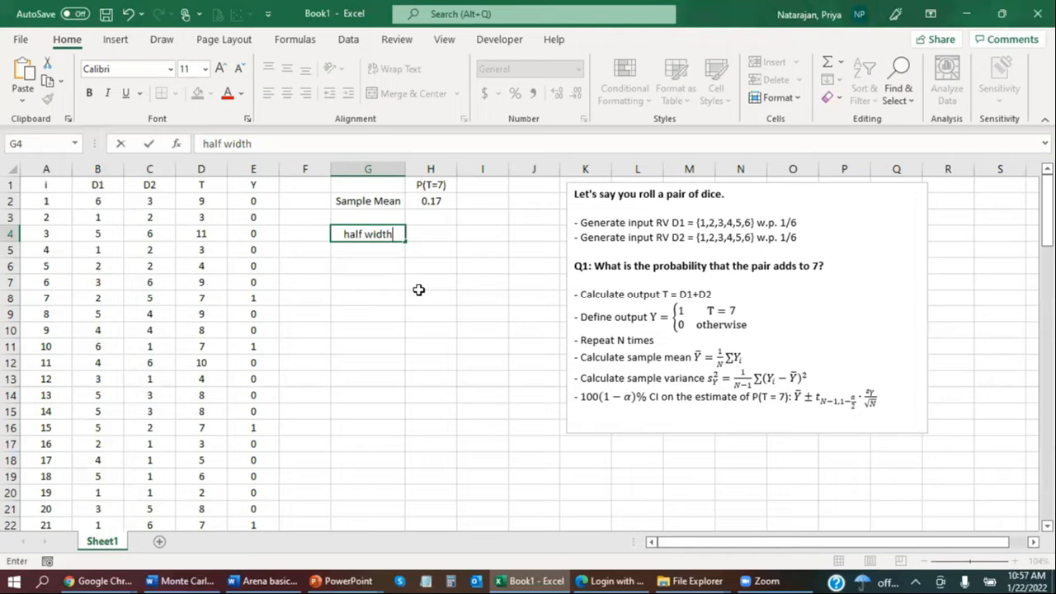
key("Tab")
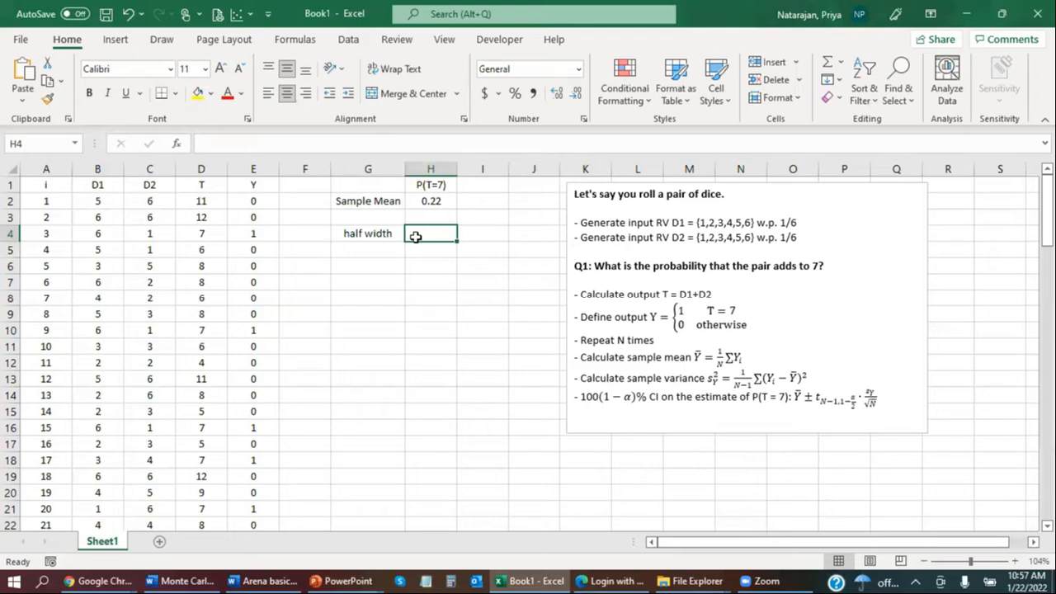
Step: Begin the half width formula in H4 with the CONFIDENCE.T function and an alpha of 0.05
type("=confi")
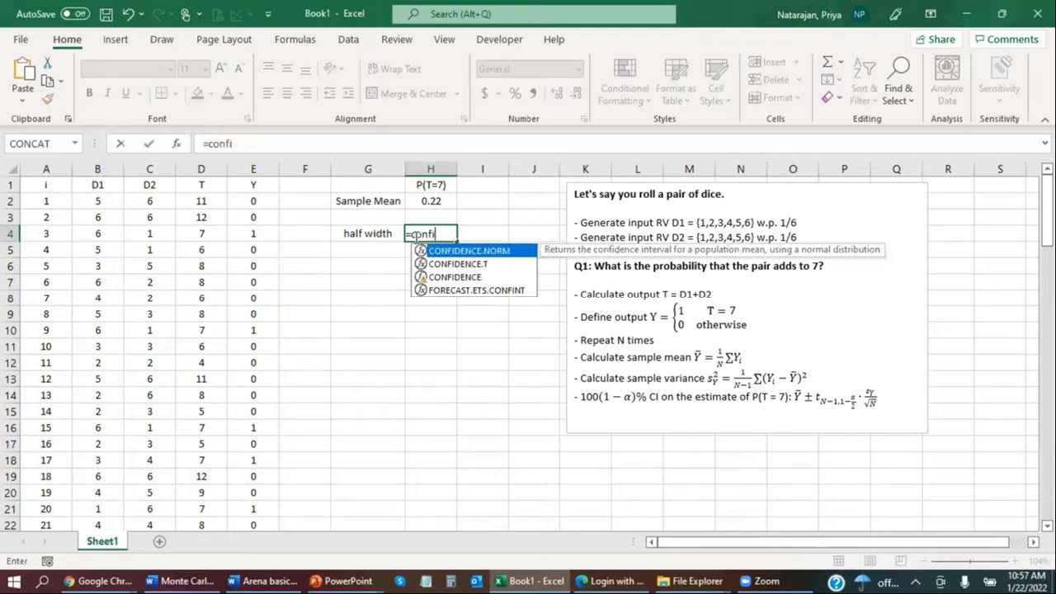
key("Down")
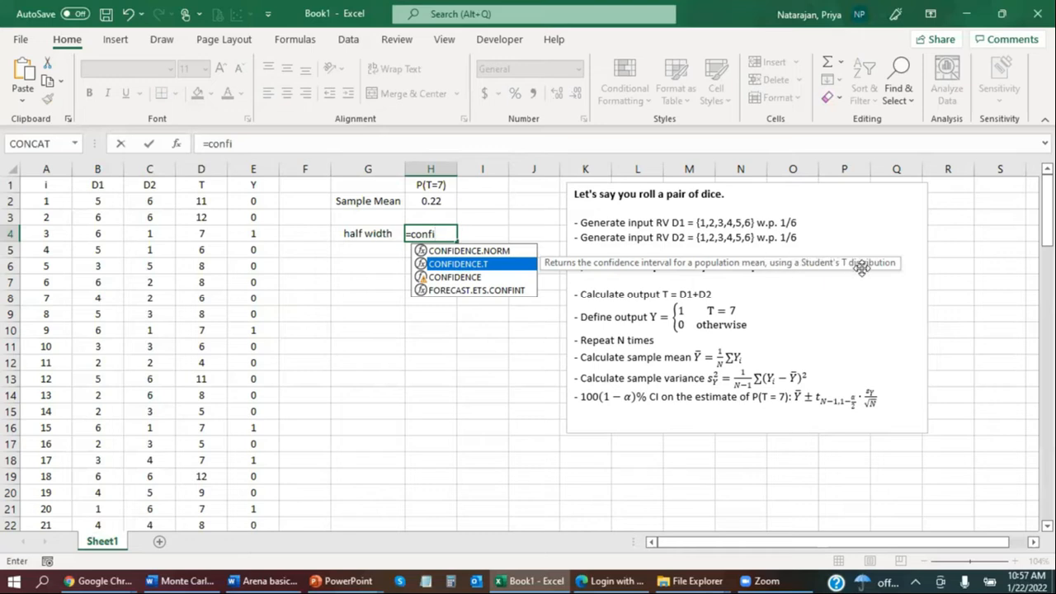
key("Up")
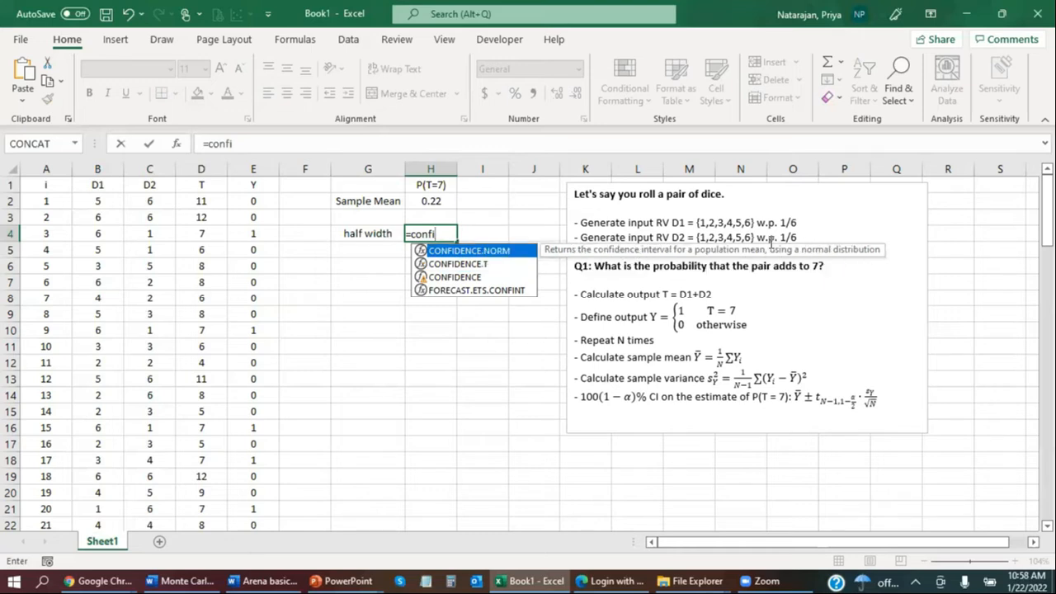
key("Down")
key("Tab")
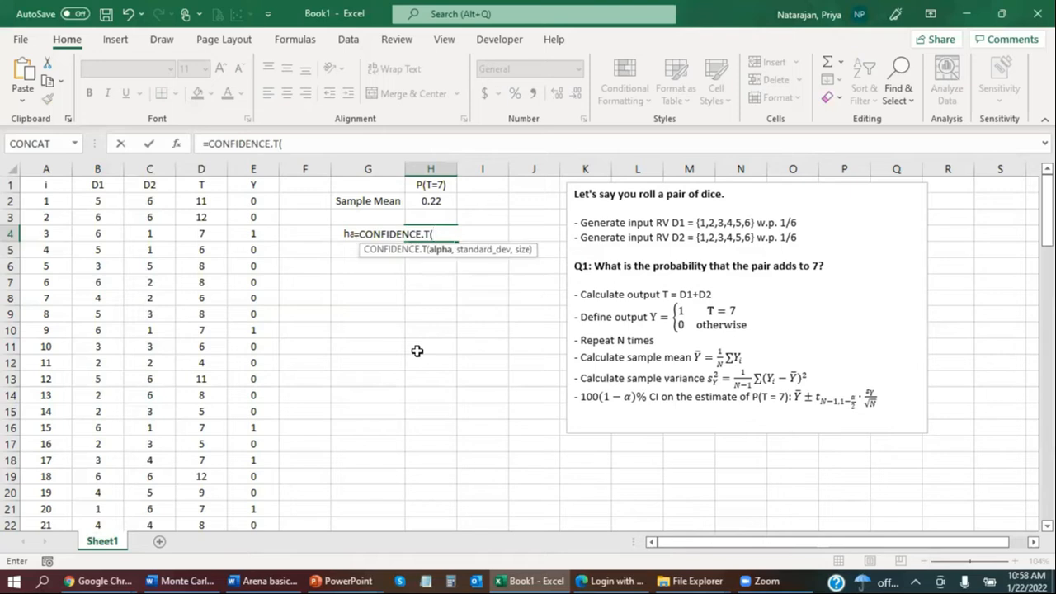
type("0.05,")
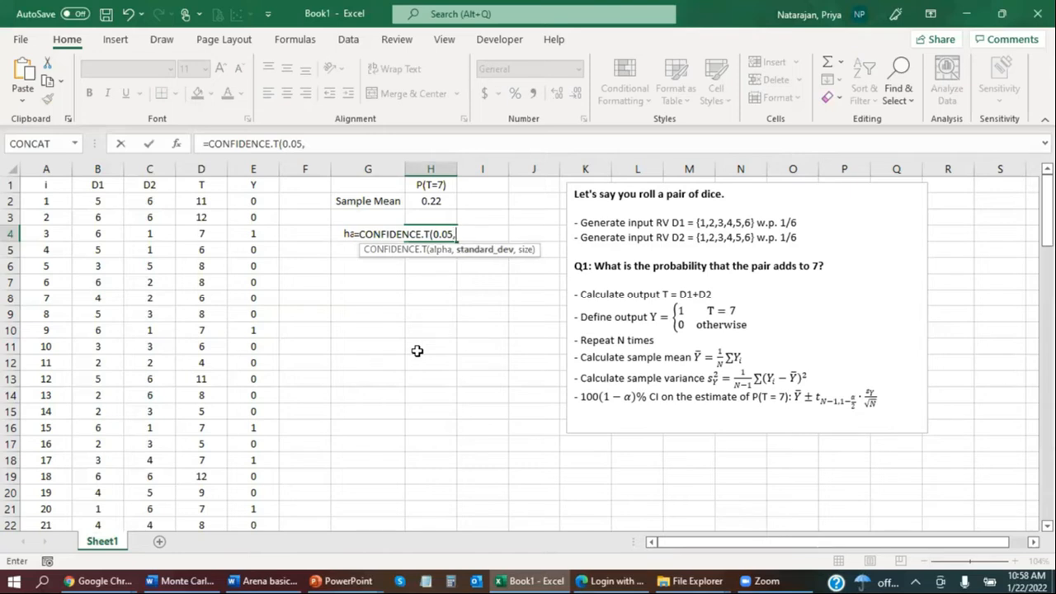
Step: Supply STDEV.S(E:E) as the standard deviation argument of the H4 half width formula
type("std")
key("Down")
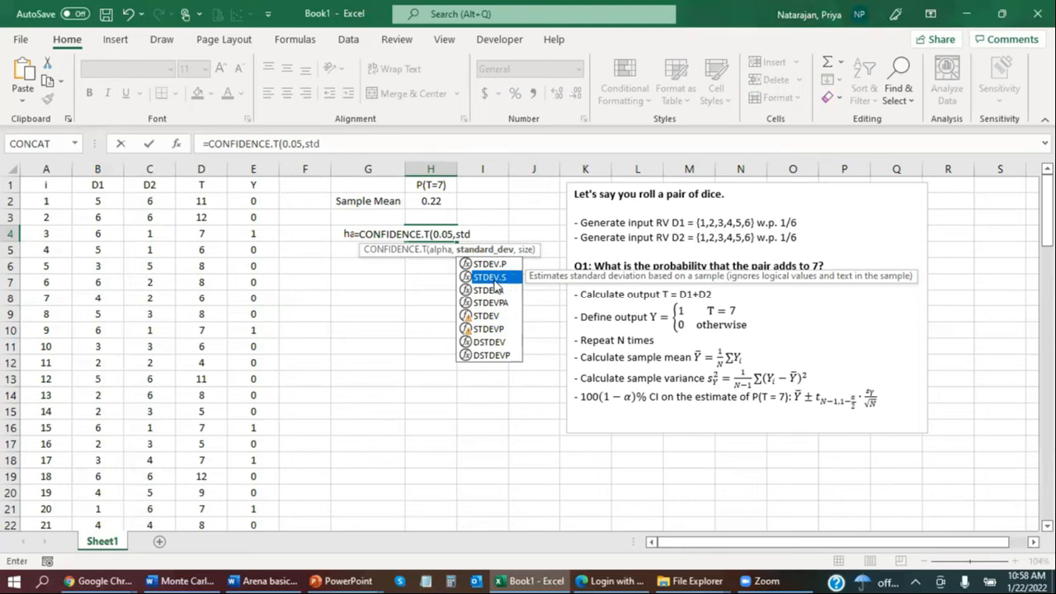
double_click(491, 278)
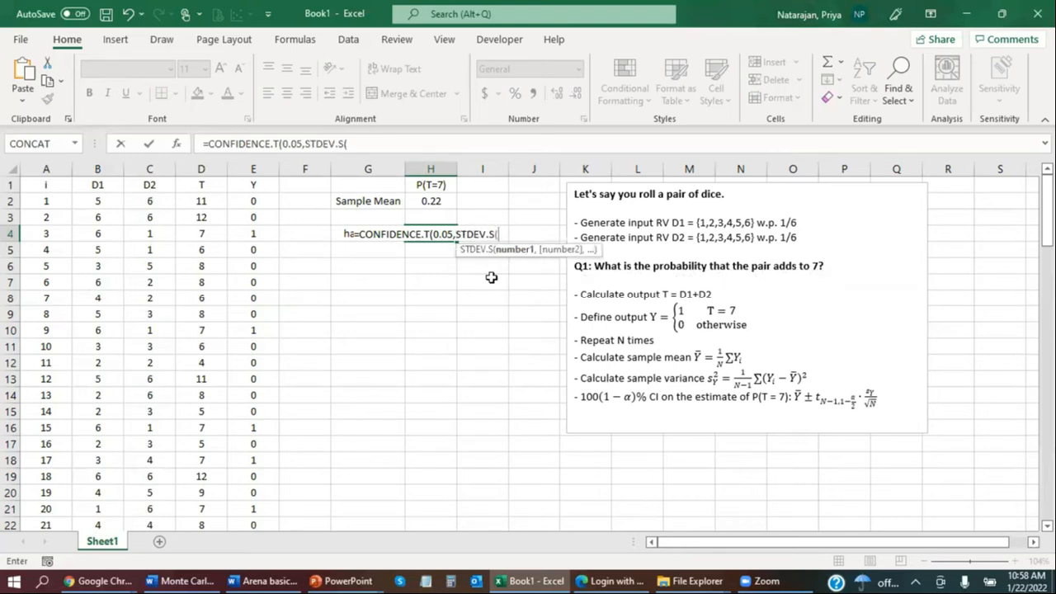
type("E:E")
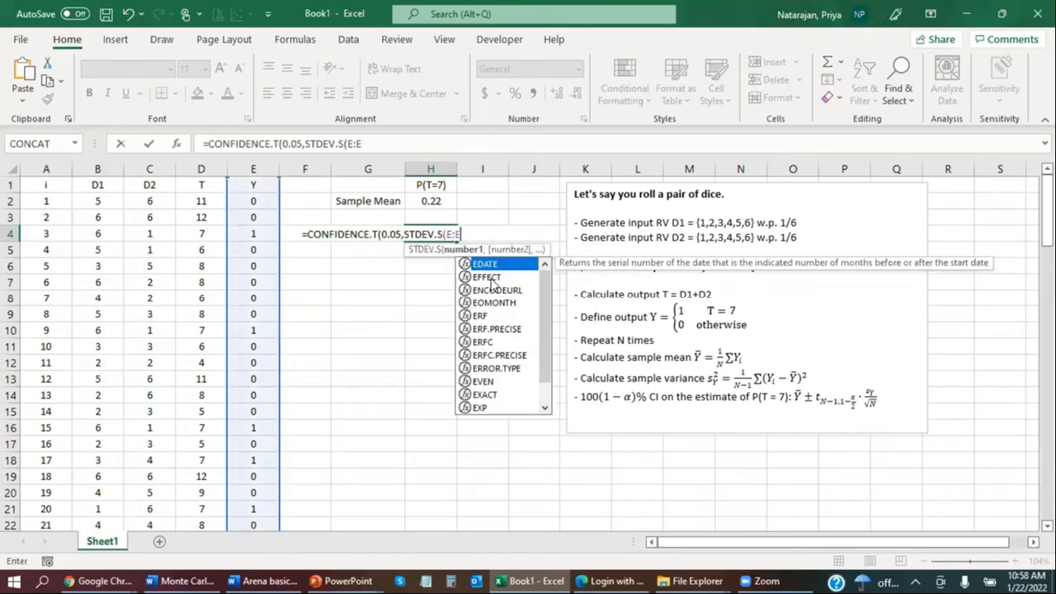
type("),")
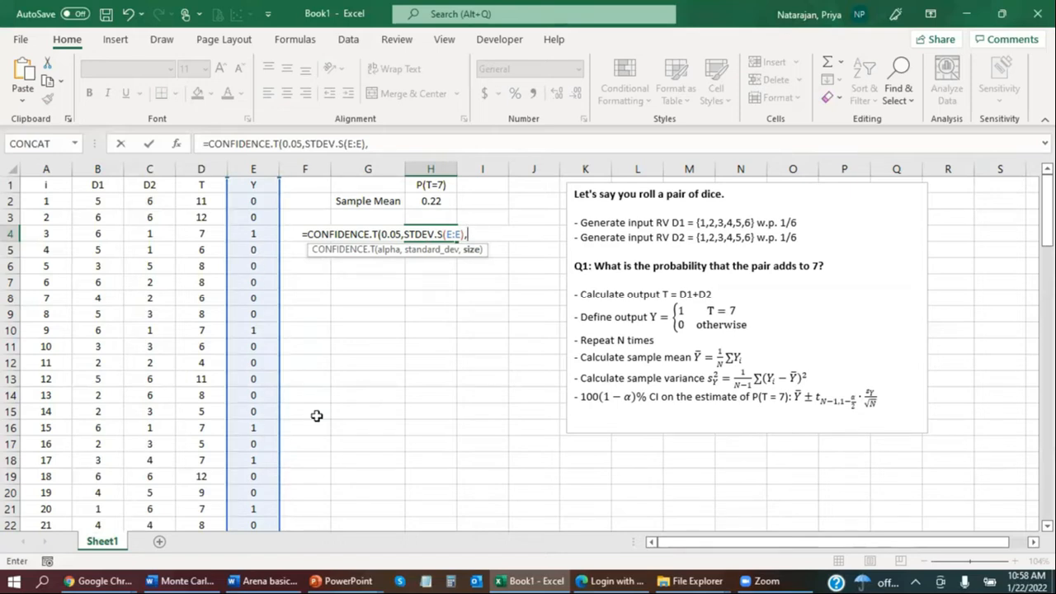
Step: Complete the H4 half width formula with COUNT(E:E) as the sample size
type("100")
key("BackSpace")
key("BackSpace")
key("BackSpace")
type("count")
key("Tab")
type("E:E)")
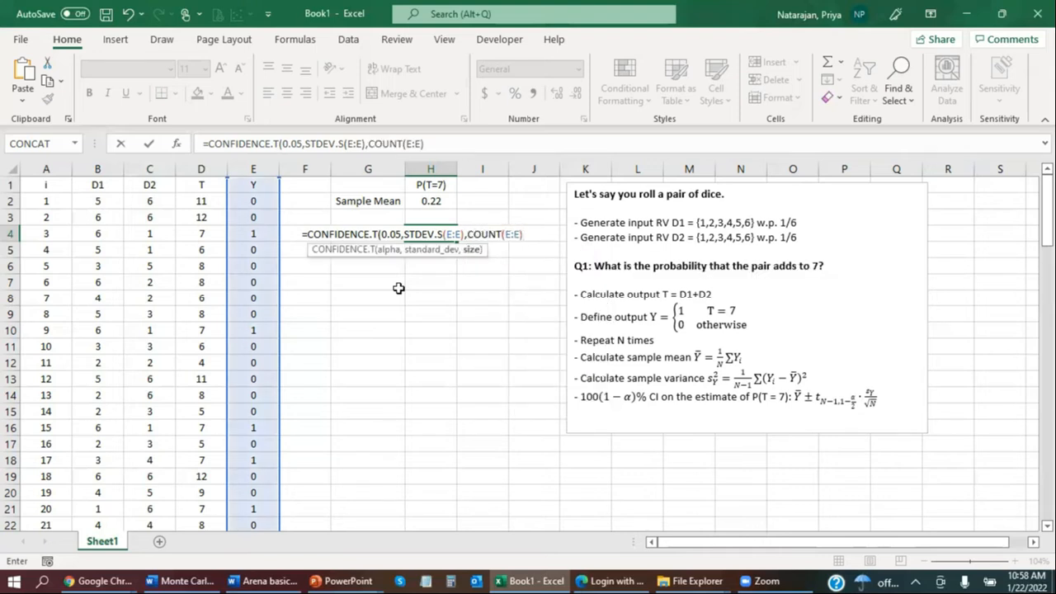
type(")")
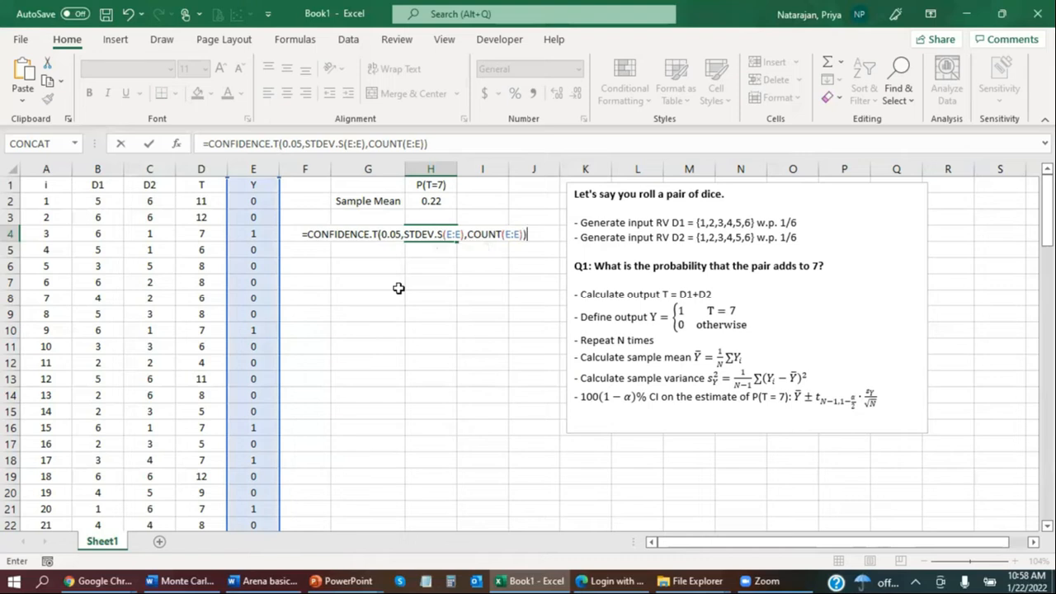
key("Return")
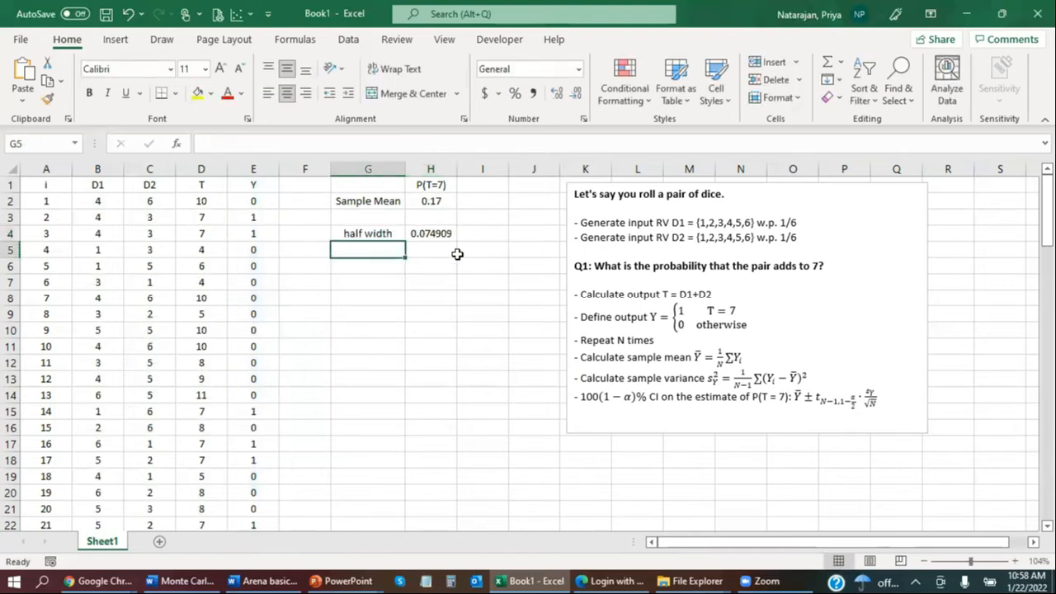
Step: Label cell G6 as 95% CI UB for the upper confidence bound
key("Down")
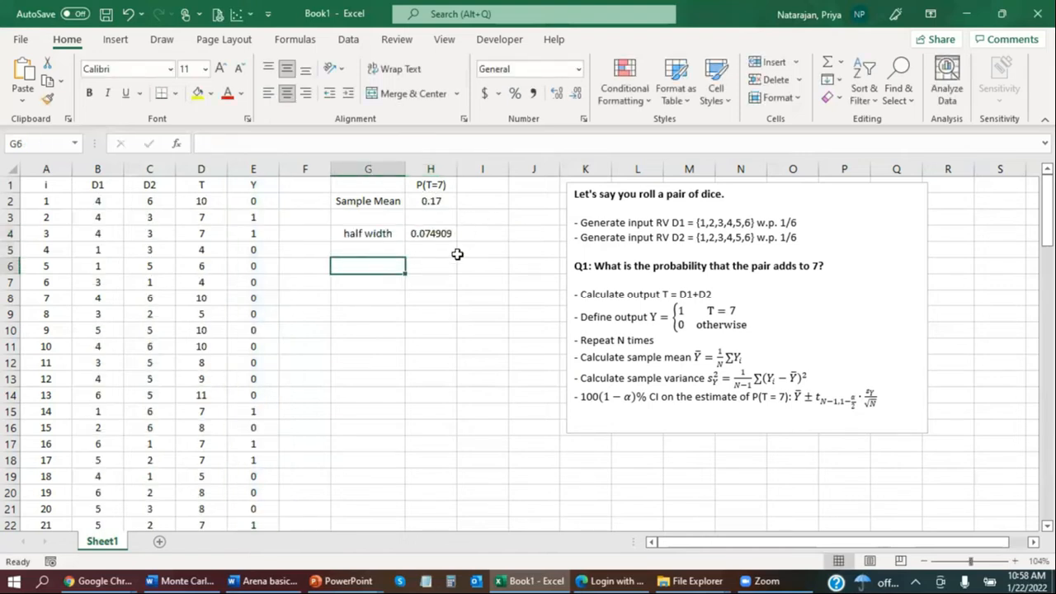
type("95% CI UB")
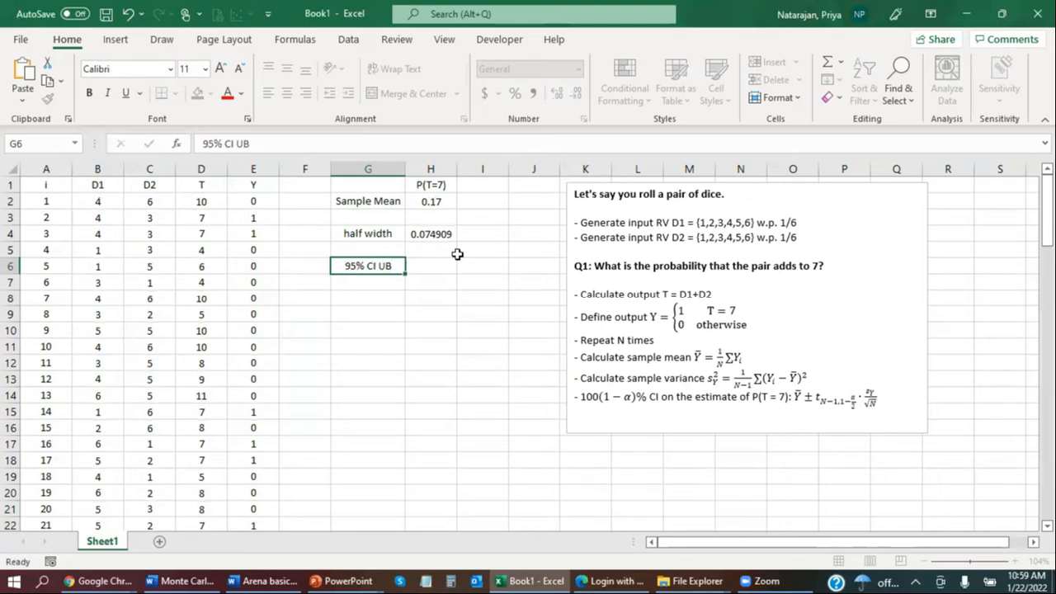
key("Return")
key("Up")
key("Right")
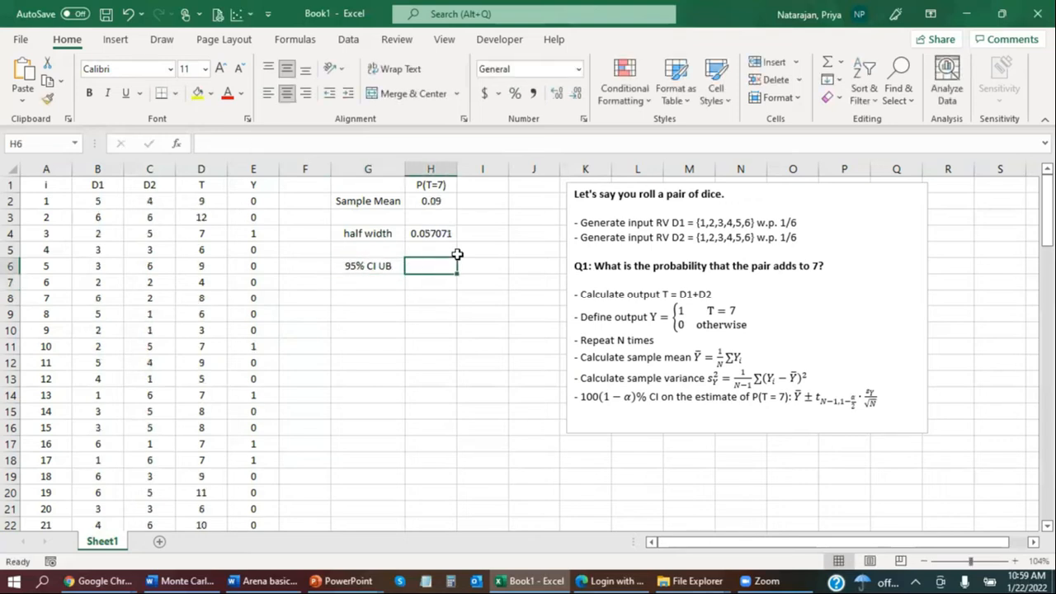
Step: Calculate the upper confidence bound in H6 as sample mean plus half width with =H2+H4
type("=")
key("Up")
key("Up")
key("Up")
key("Up")
type("+")
key("Up")
key("Up")
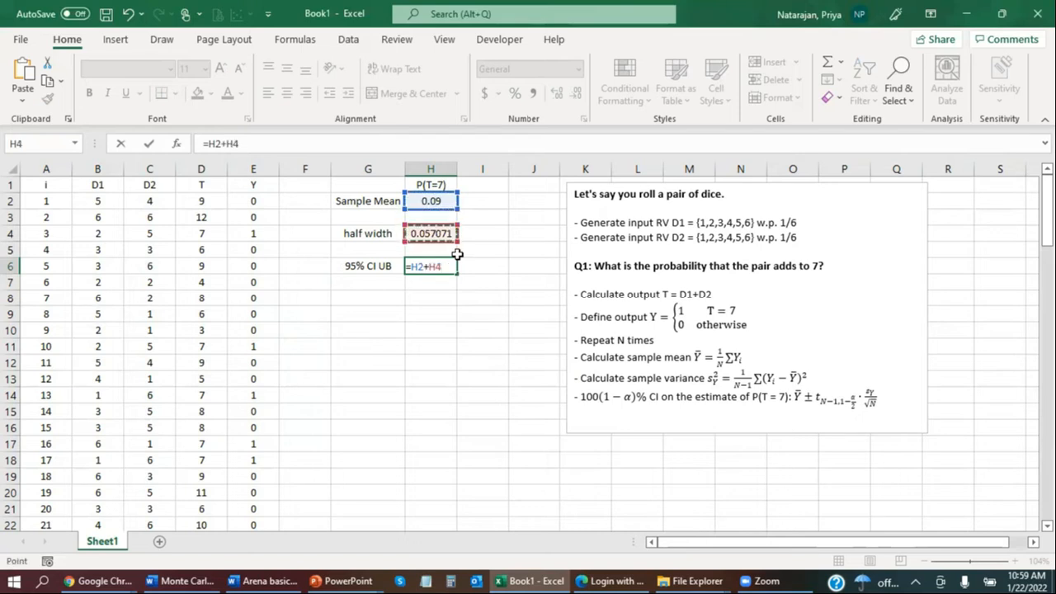
key("Return")
Step: Label cell G7 as 95% CI LB for the lower confidence bound
key("Left")
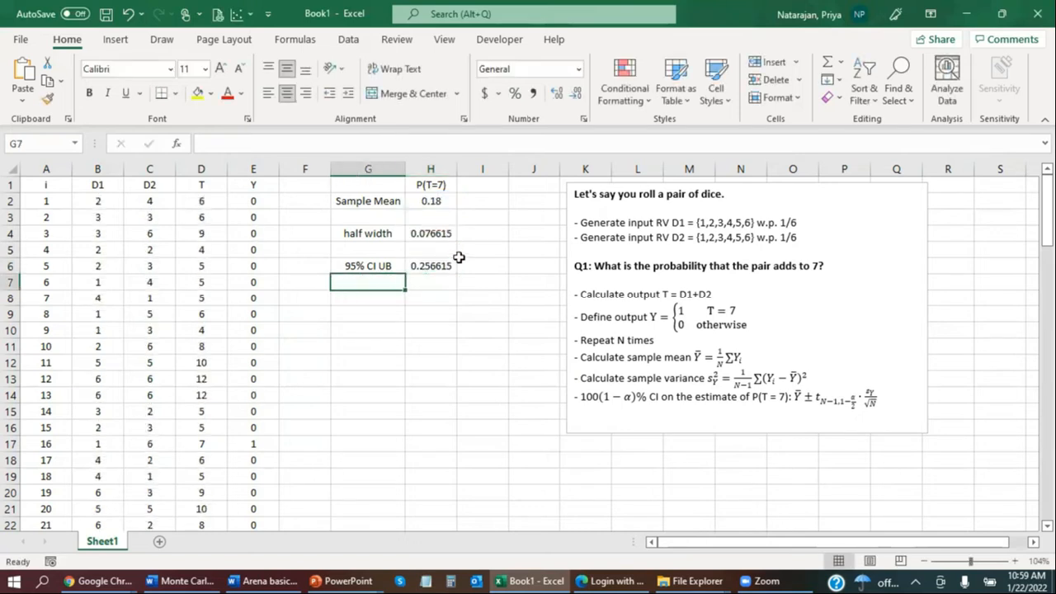
type("95% CI LB")
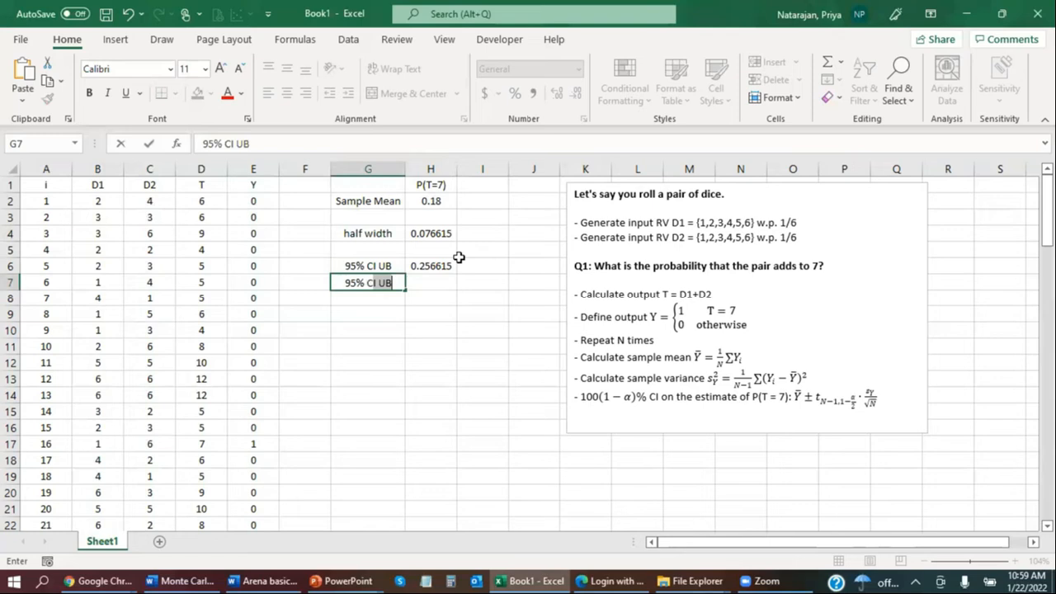
key("Tab")
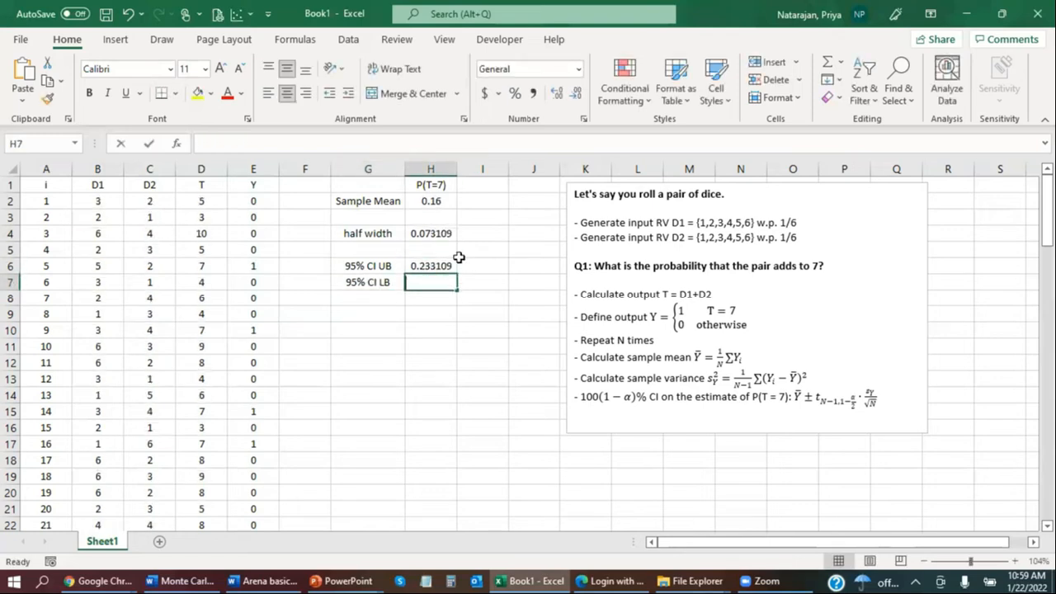
Step: Calculate the lower confidence bound in H7 as sample mean minus half width with =H2-H4
type("=")
key("Up")
key("Up")
key("Up")
key("Up")
key("Up")
type("-")
key("Up")
key("Up")
key("Up")
key("Up")
key("Down")
key("Return")
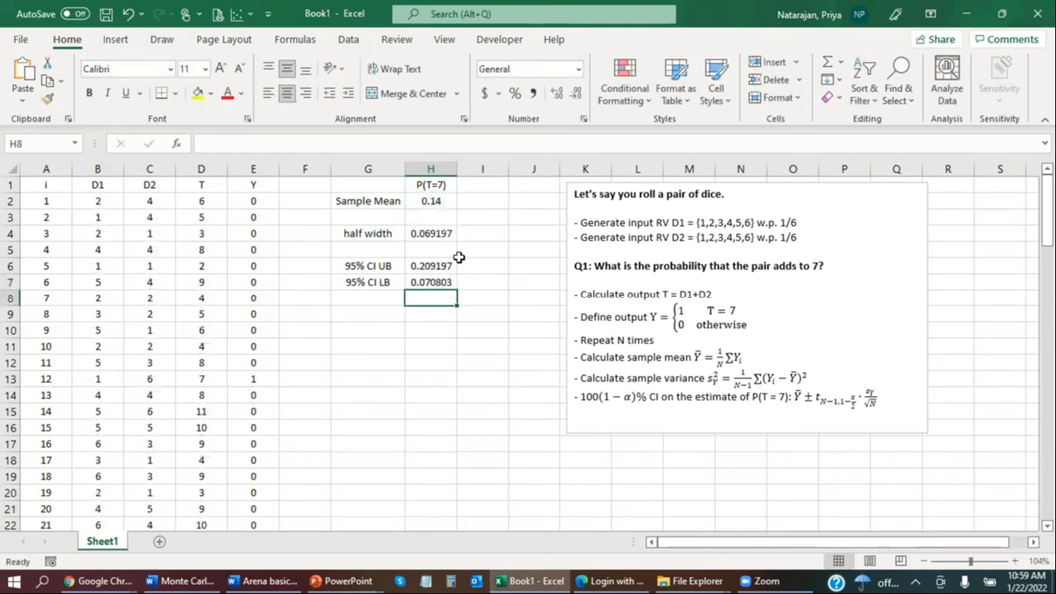
Step: Highlight the confidence interval cells G6:H7 with a yellow fill
left_click(396, 269)
left_click_drag(400, 276, 445, 286)
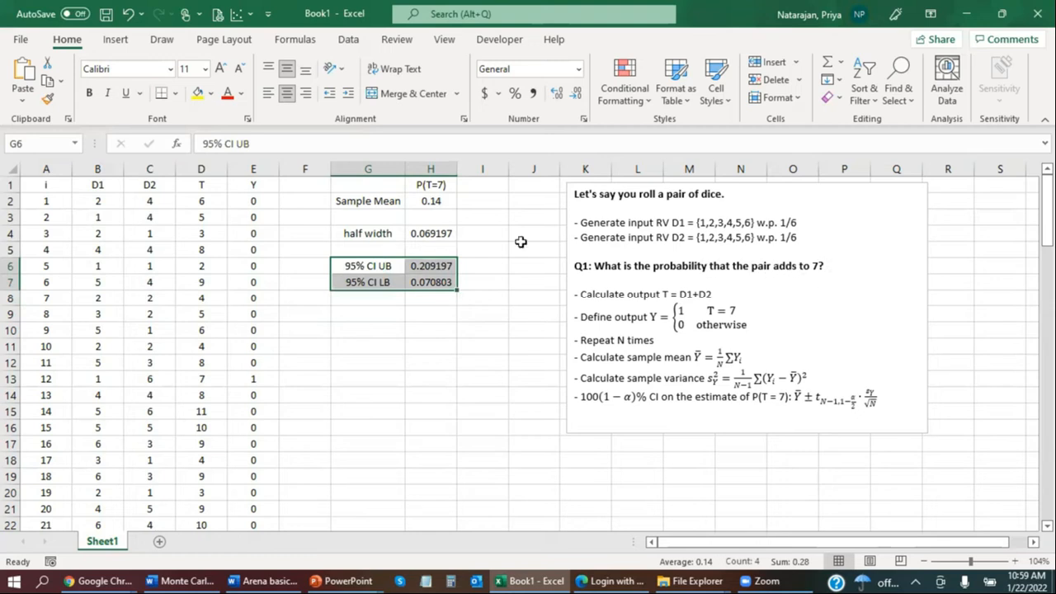
left_click(198, 93)
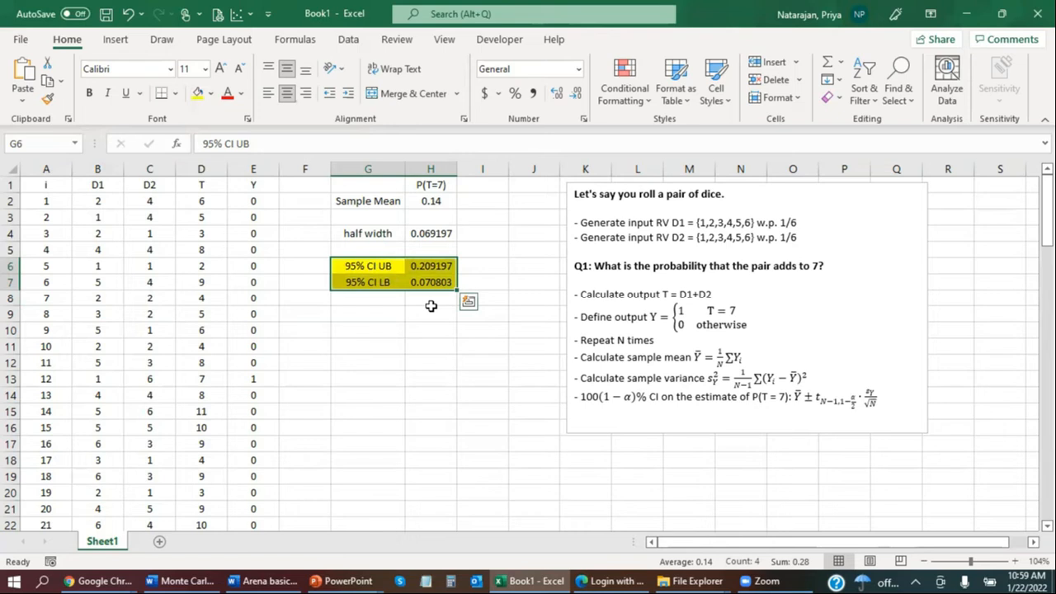
left_click(357, 265)
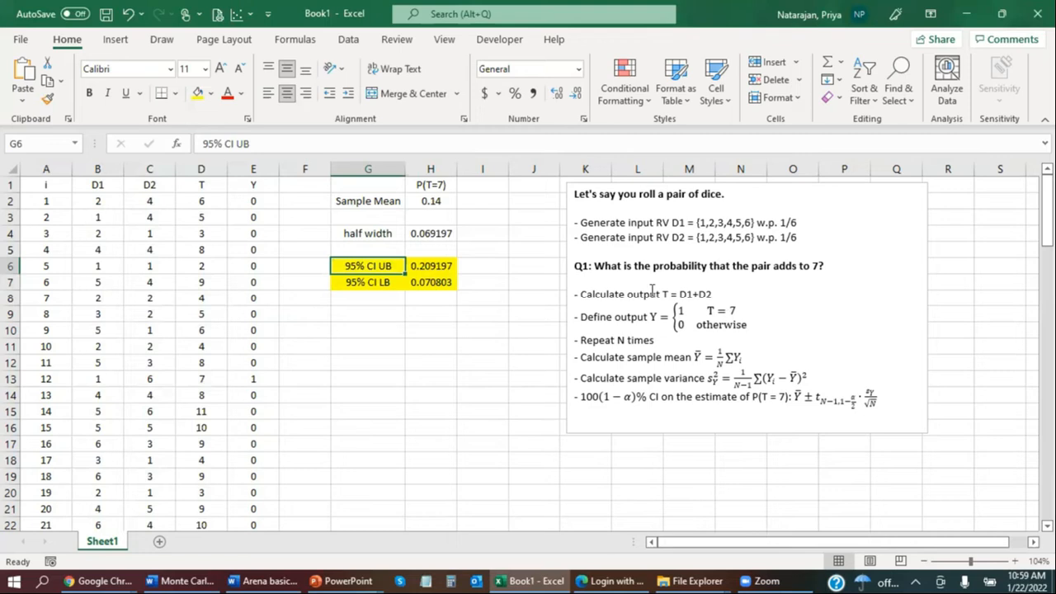
Step: Enter the true probability in I6 beside the upper bound with the formula =1/6
left_click(491, 265)
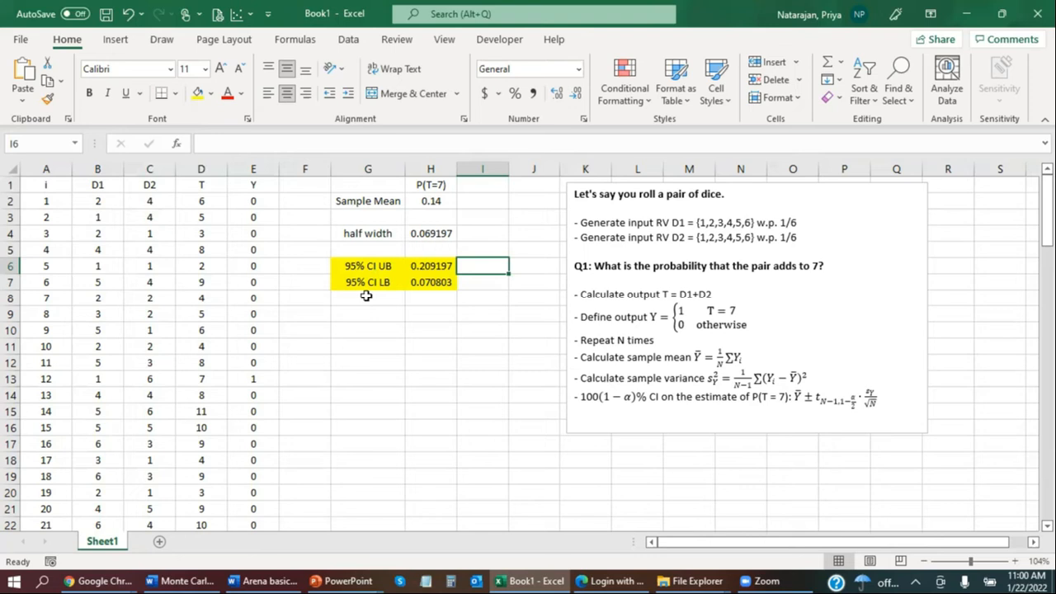
type("=")
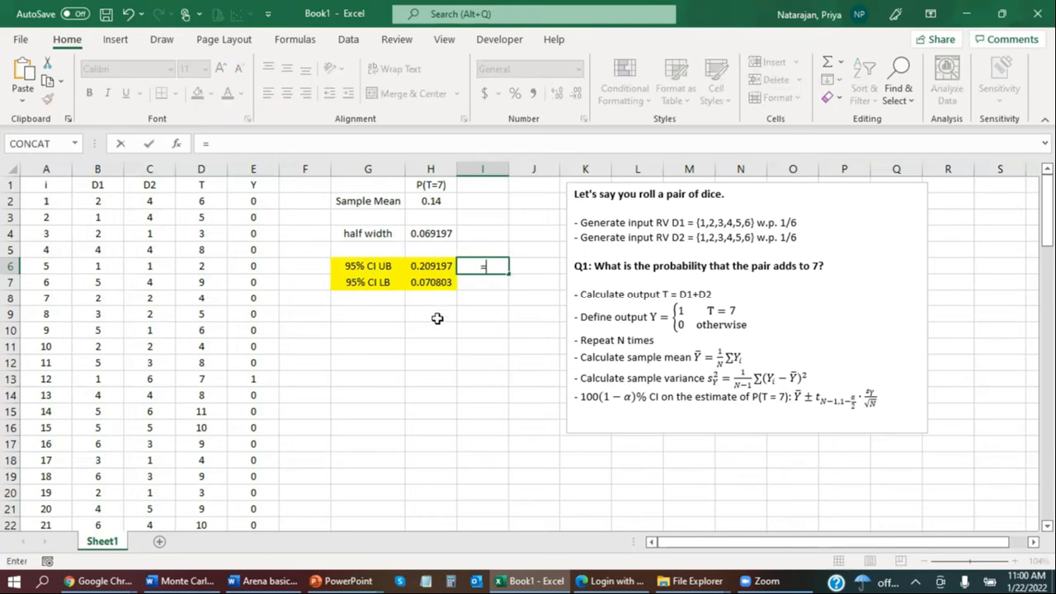
type("1/6")
key("Return")
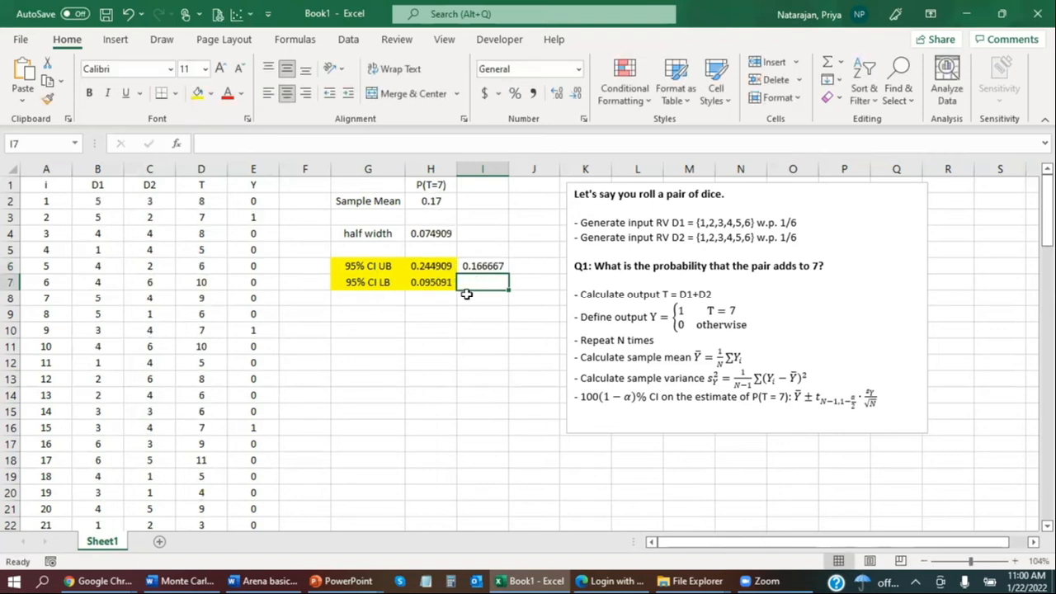
Step: Recalculate the simulation repeatedly to compare each new 95% confidence interval with the true probability in I6
key("F9")
key("F9")
key("F9")
key("F9")
key("F9")
key("F9")
key("F9")
key("F9")
key("F9")
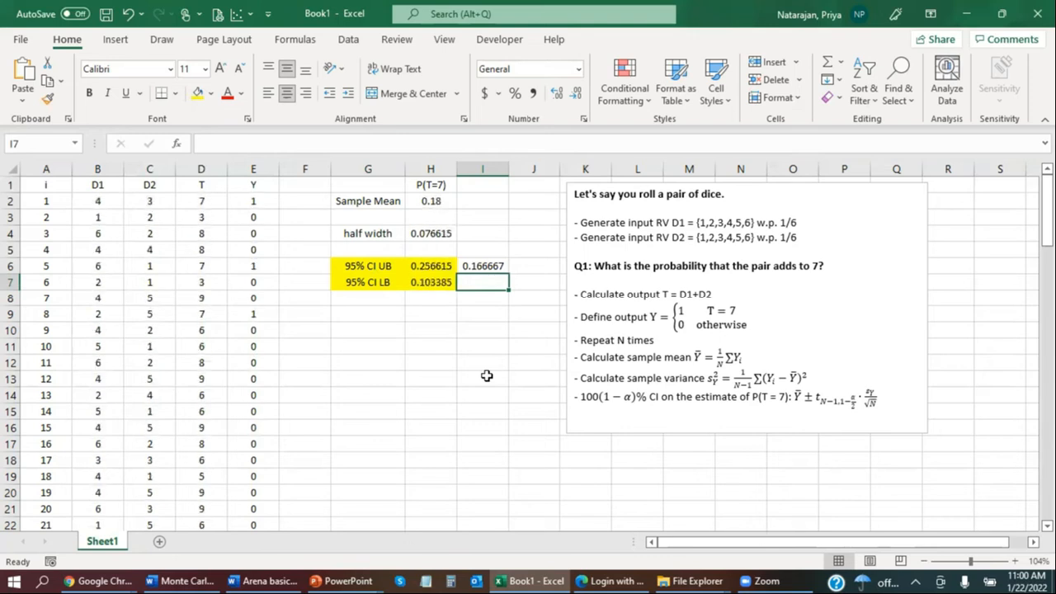
key("F9")
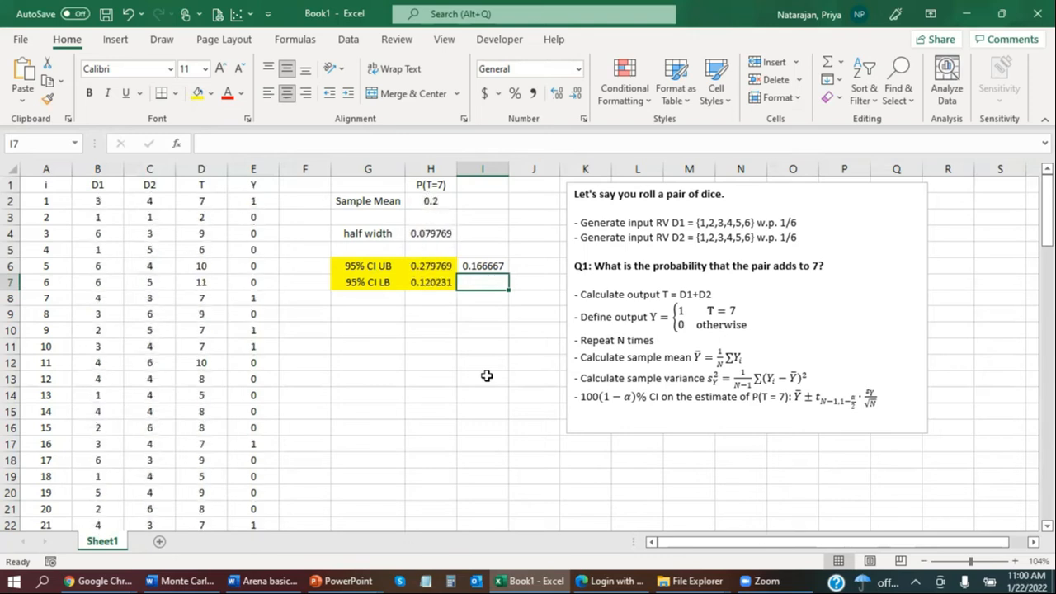
Step: Keep regenerating the dice rolls to see whether the interval in H6:H7 always contains the true probability
key("F9")
key("F9")
key("F9")
key("F9")
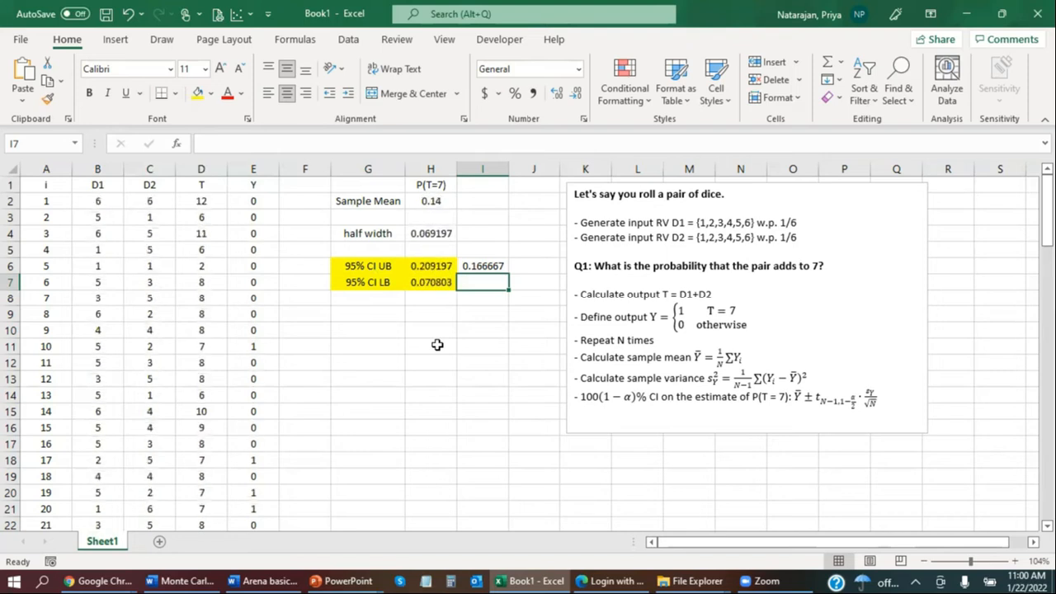
key("F9")
key("F9")
key("F9")
key("F9")
key("F9")
key("F9")
key("F9")
key("F9")
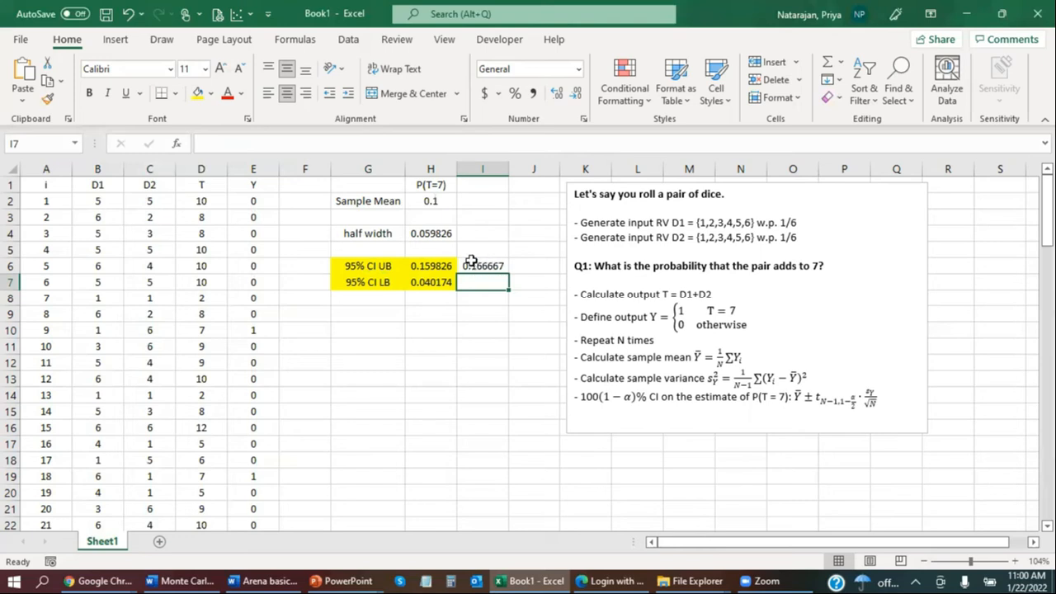
Step: Label cell G9 as Sample Std Dev
left_click(477, 312)
left_click(382, 314)
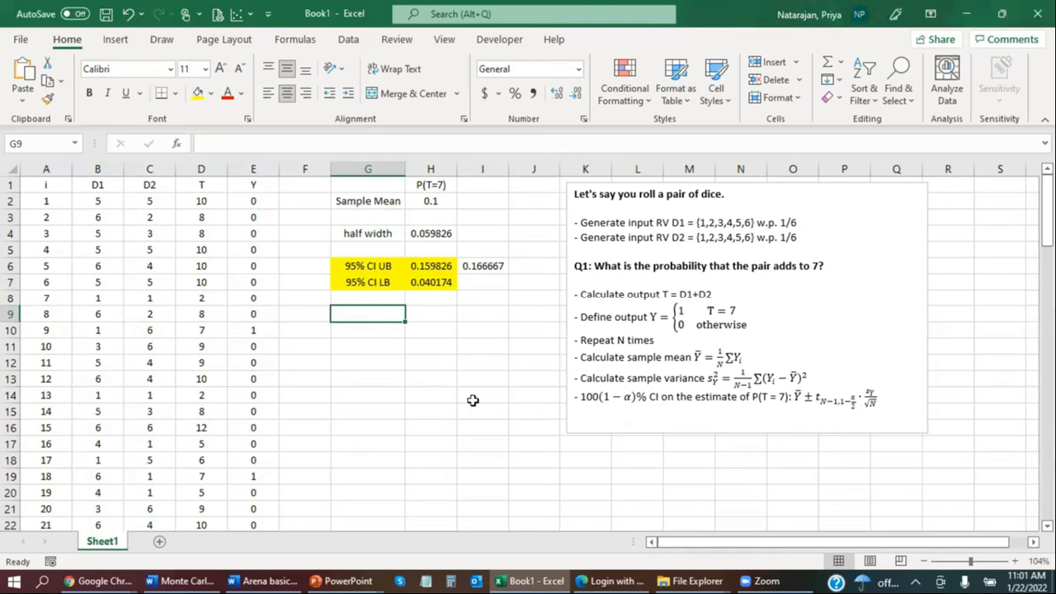
type("std")
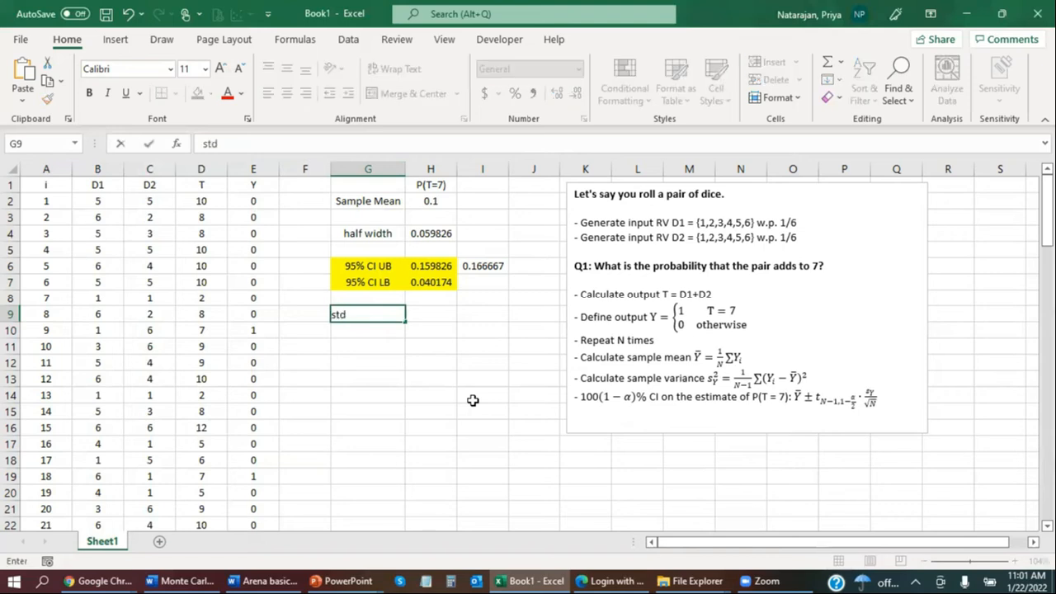
key("BackSpace")
key("BackSpace")
key("BackSpace")
type("Sample Std ")
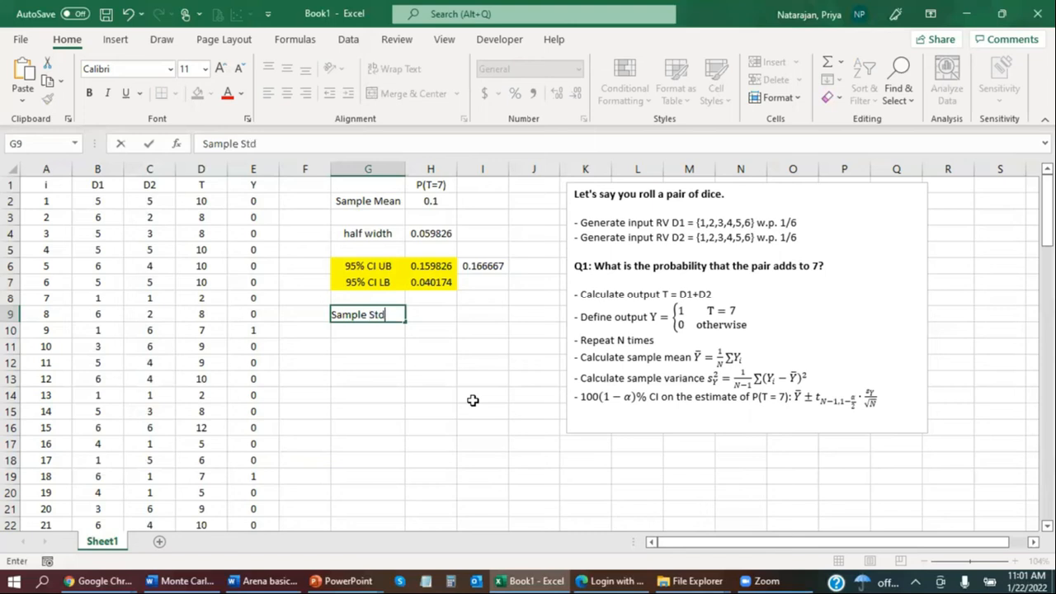
type("Dev")
key("Tab")
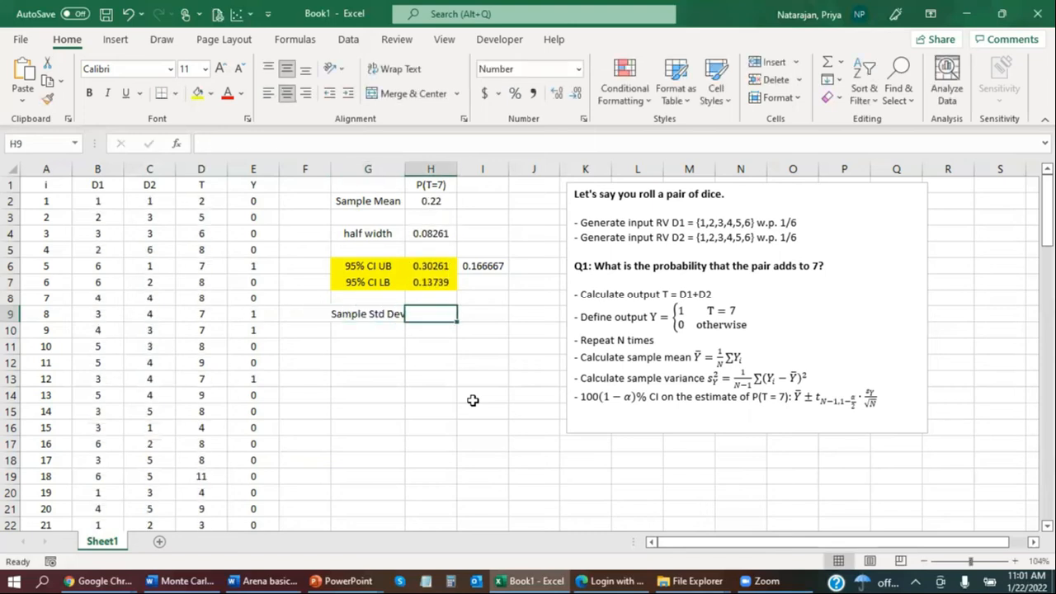
Step: Calculate the sample standard deviation of the Y column in H9 with =STDEV.S(E:E)
type("=st")
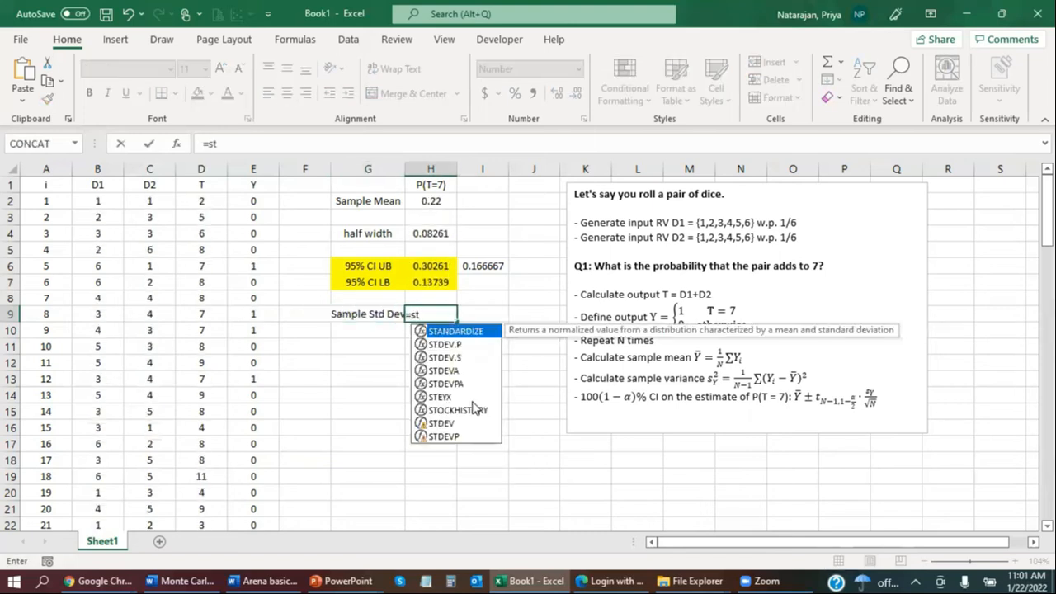
key("Down")
key("Down")
key("Tab")
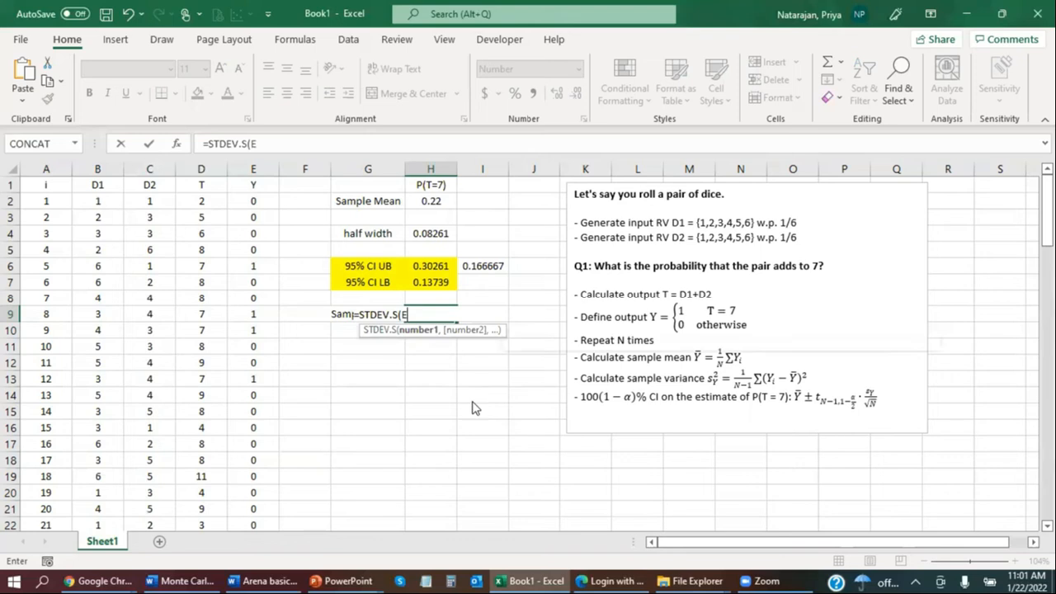
type("E:E)")
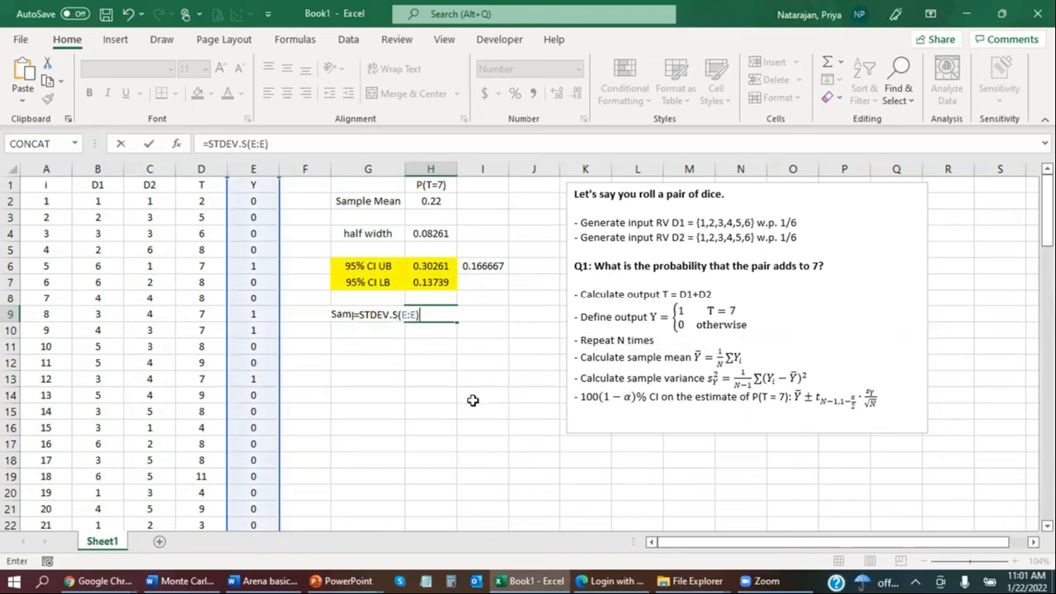
key("Return")
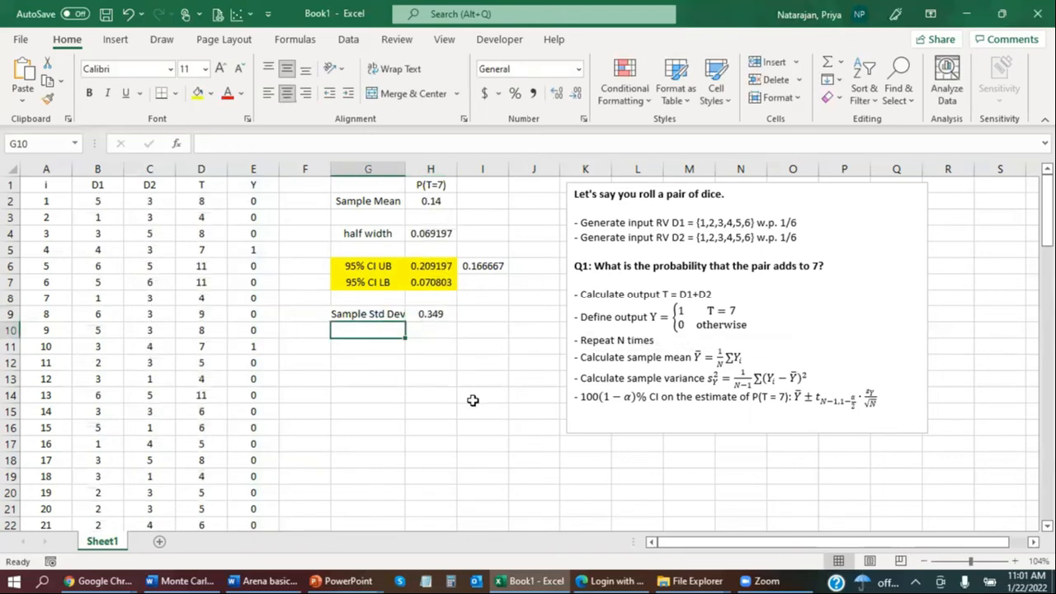
Step: Label cell G10, below the standard deviation label, as N
type("count")
key("Tab")
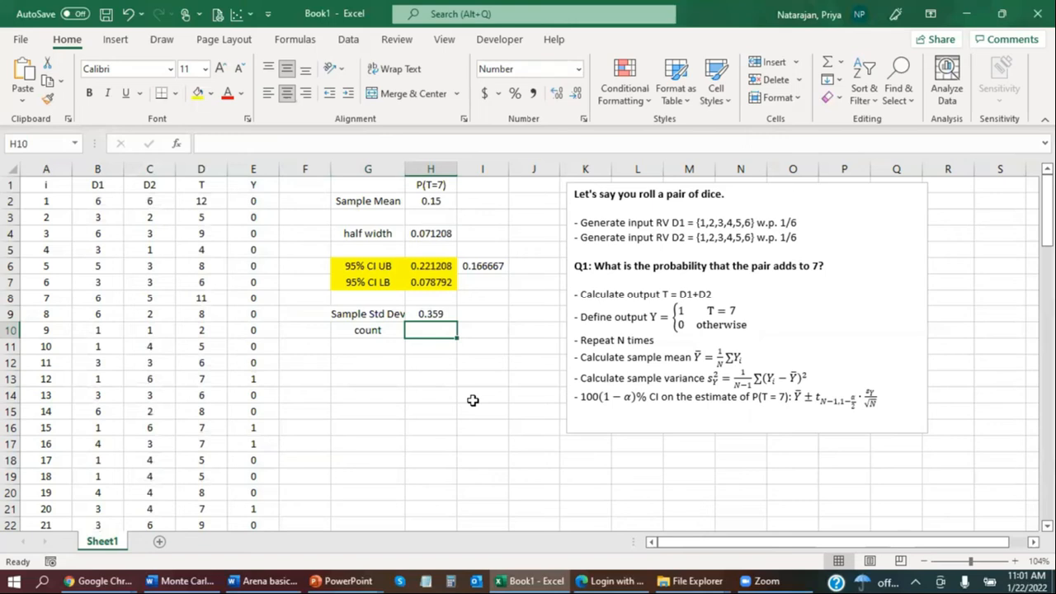
key("Left")
key("F2")
key("BackSpace")
key("BackSpace")
key("BackSpace")
key("BackSpace")
key("BackSpace")
type("N")
key("Tab")
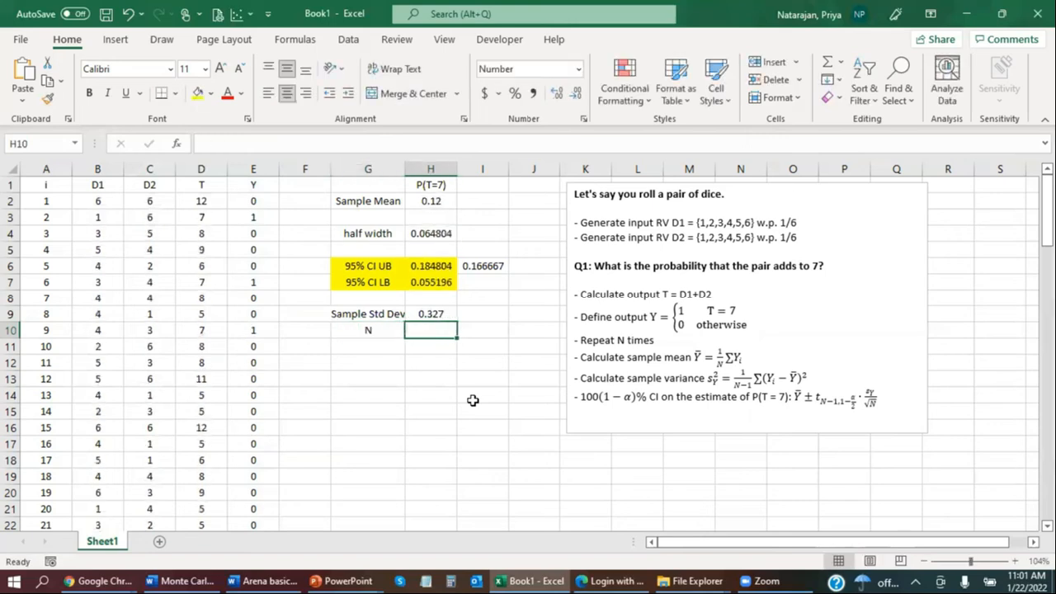
Step: Count the number of Y observations in H10 with =COUNT(E:E)
type("=count")
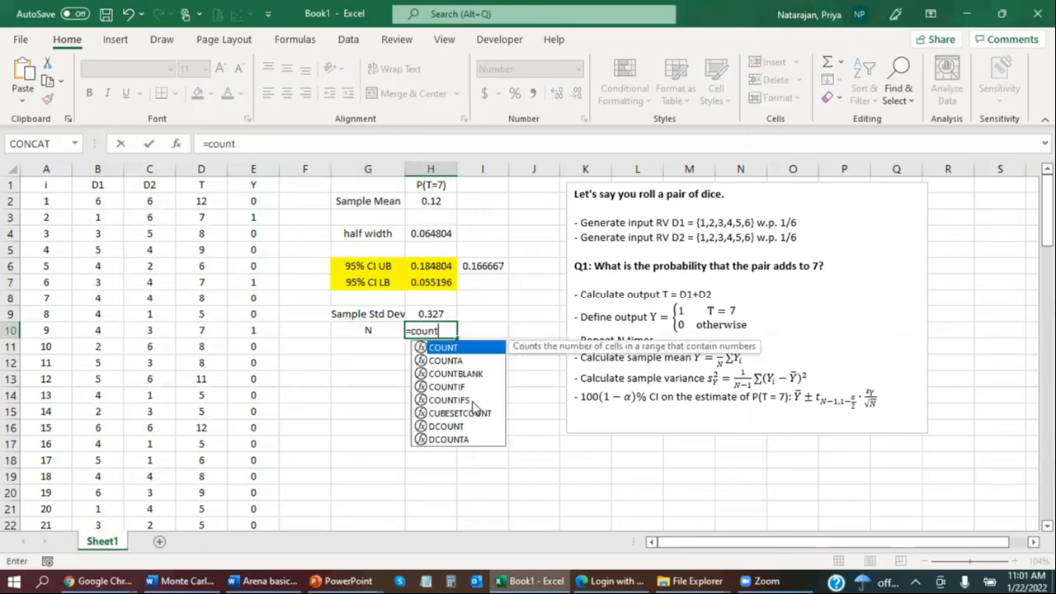
key("Tab")
type("E:E")
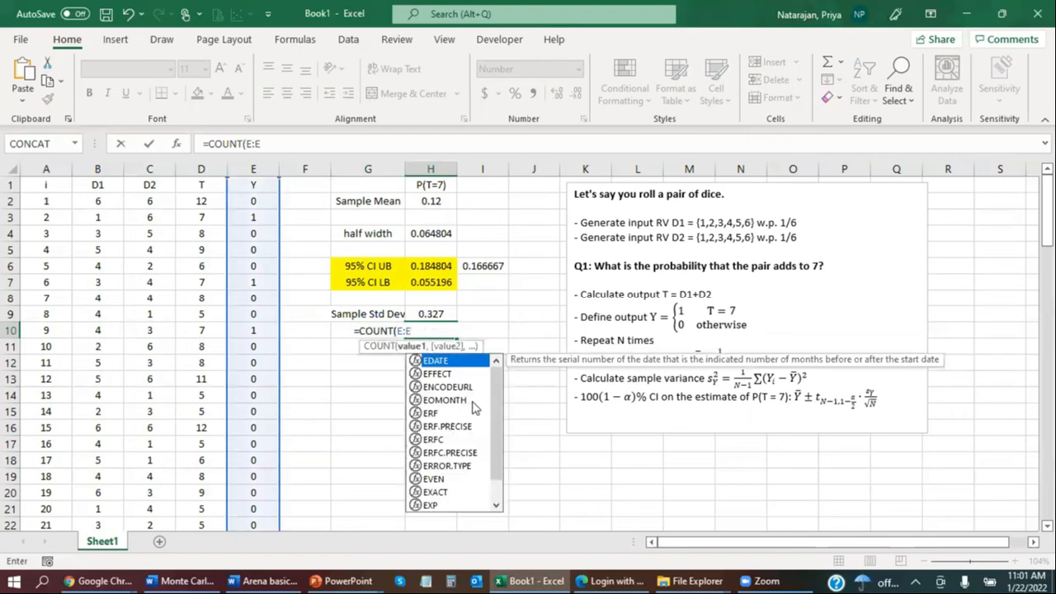
type(")")
key("Return")
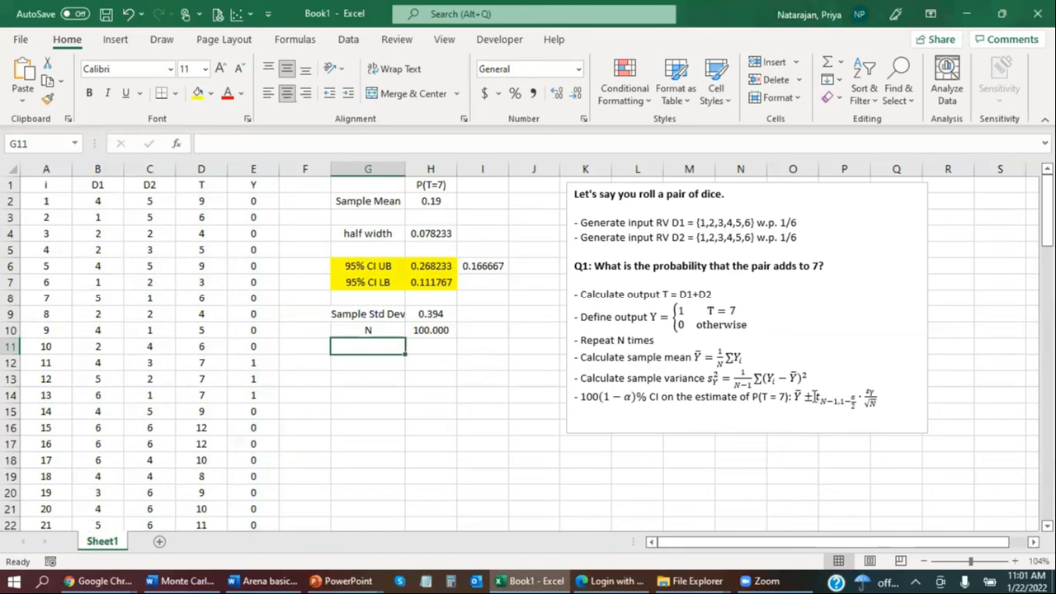
Step: Label cell G11, below N, as t-score
left_click(815, 397)
left_click(361, 345)
type("t-score")
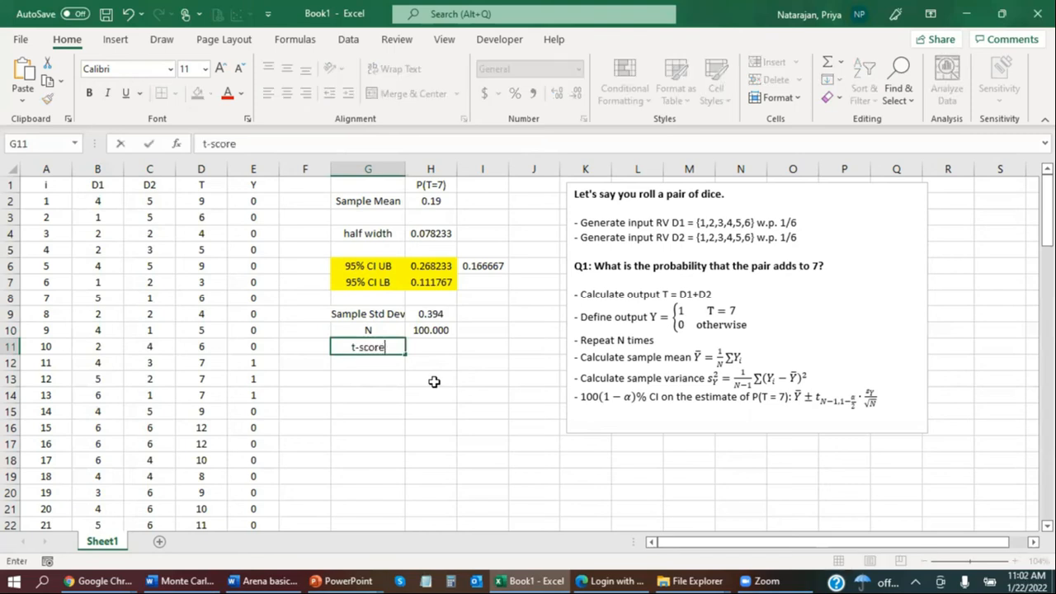
key("Tab")
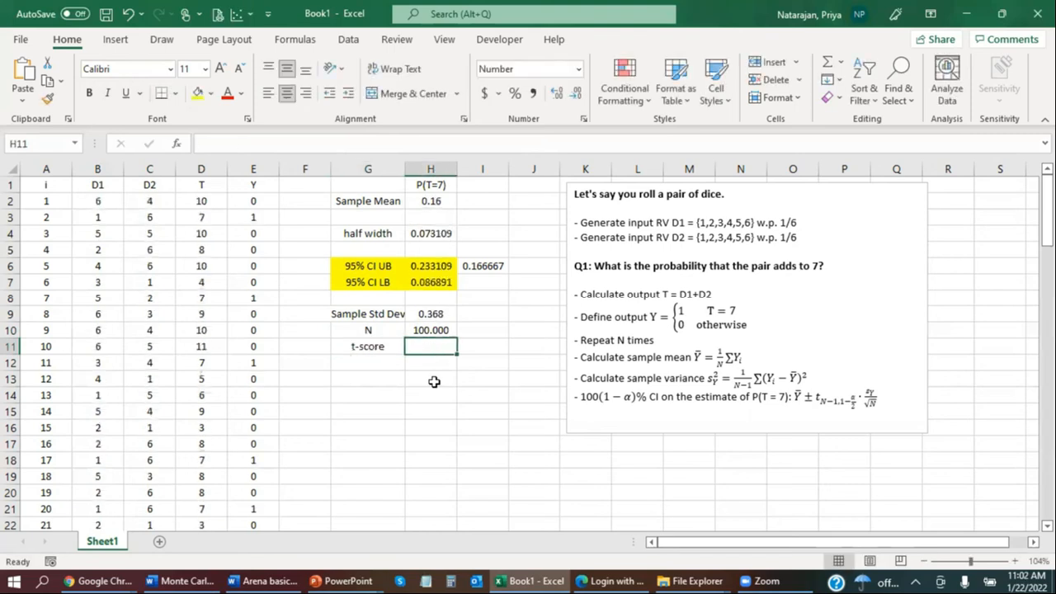
Step: Calculate the t-score in H11 for a 95% interval with N-1 degrees of freedom using =T.INV(.975,H10-1)
type("=t")
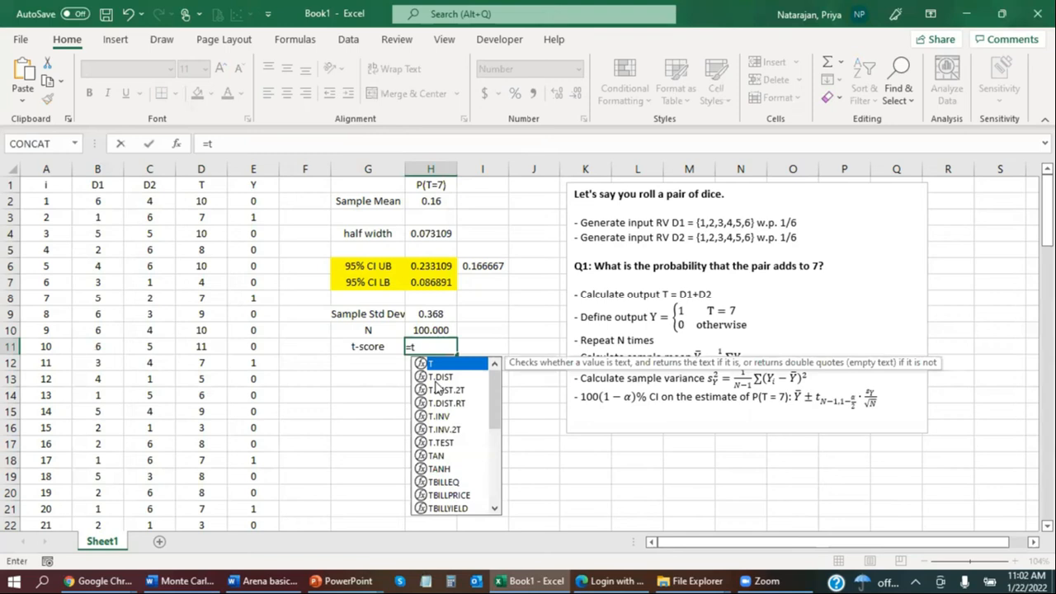
key("Down")
key("Down")
key("Down")
key("Down")
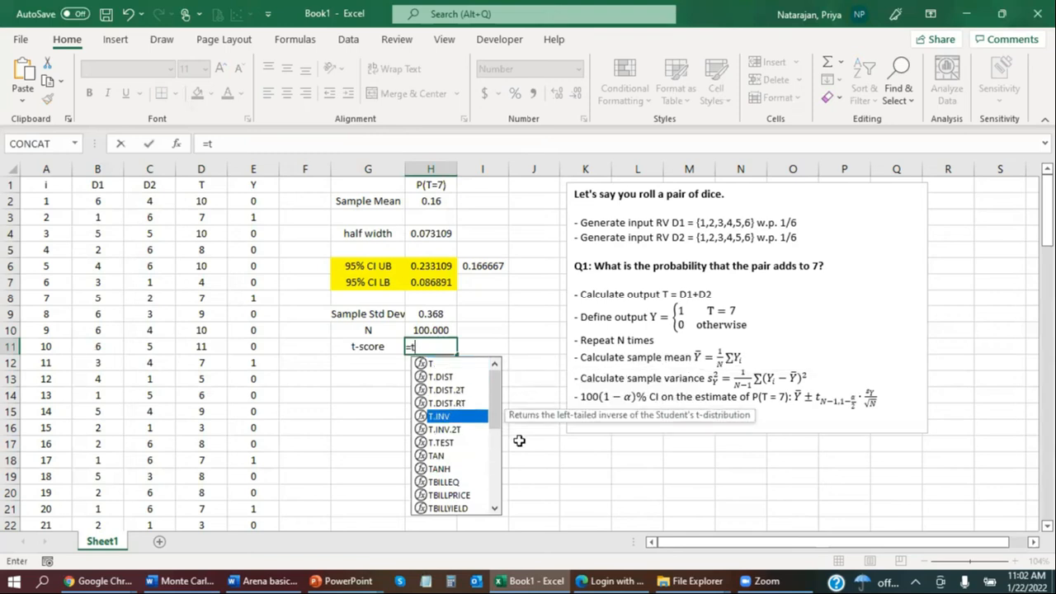
key("Tab")
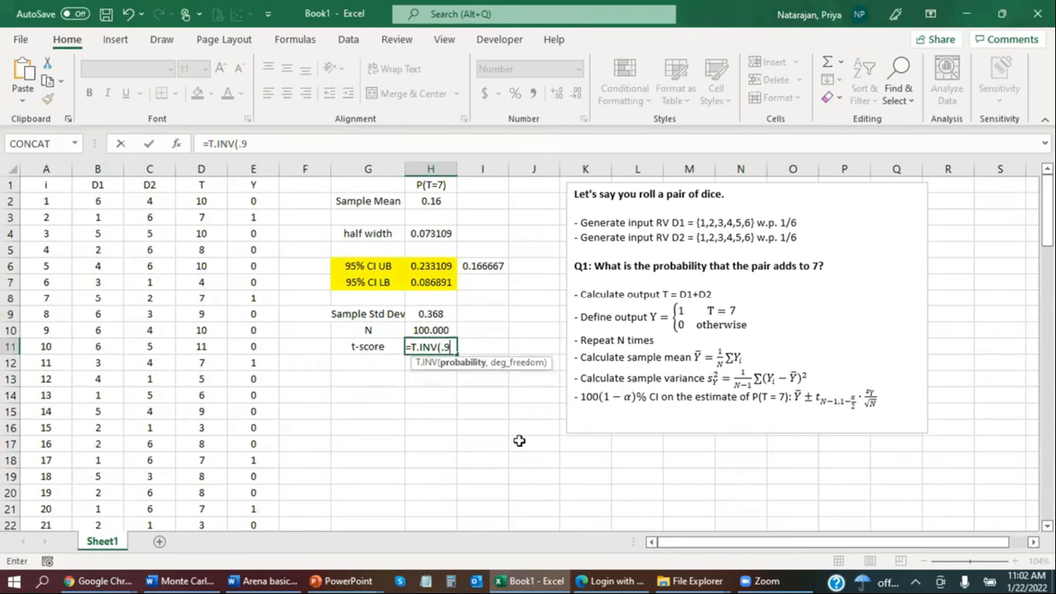
type("5")
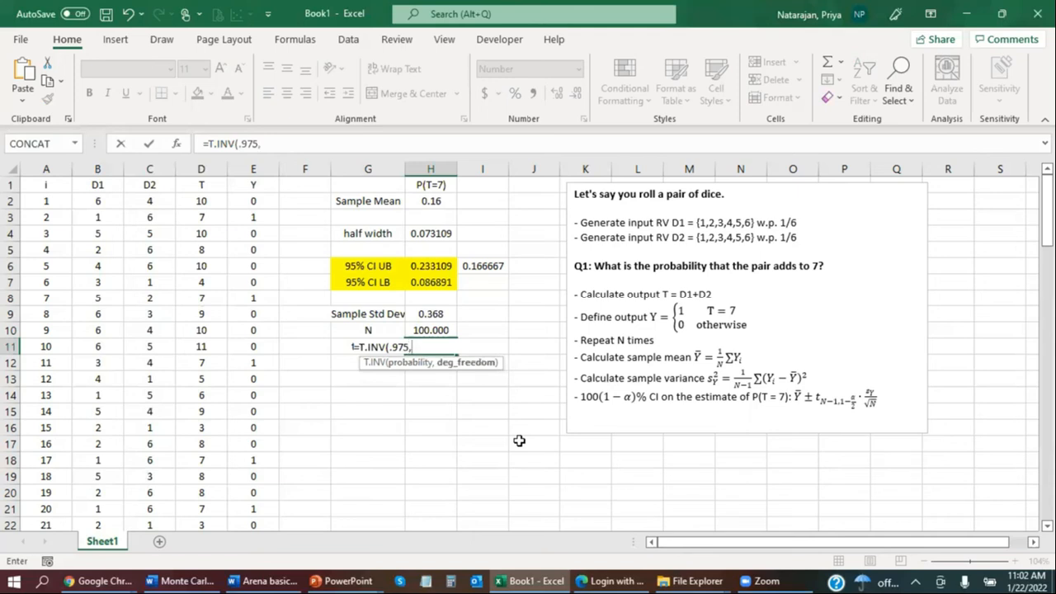
type(",")
key("Up")
type("-1)")
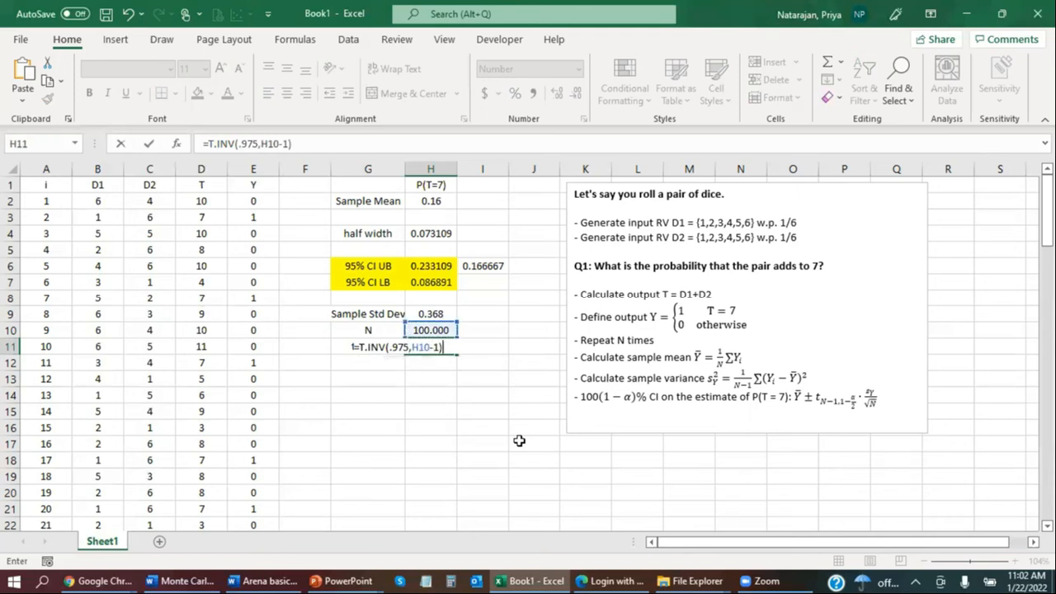
key("Return")
Step: Format the N value in H10 to show no decimal places
key("Left")
key("Up")
key("Right")
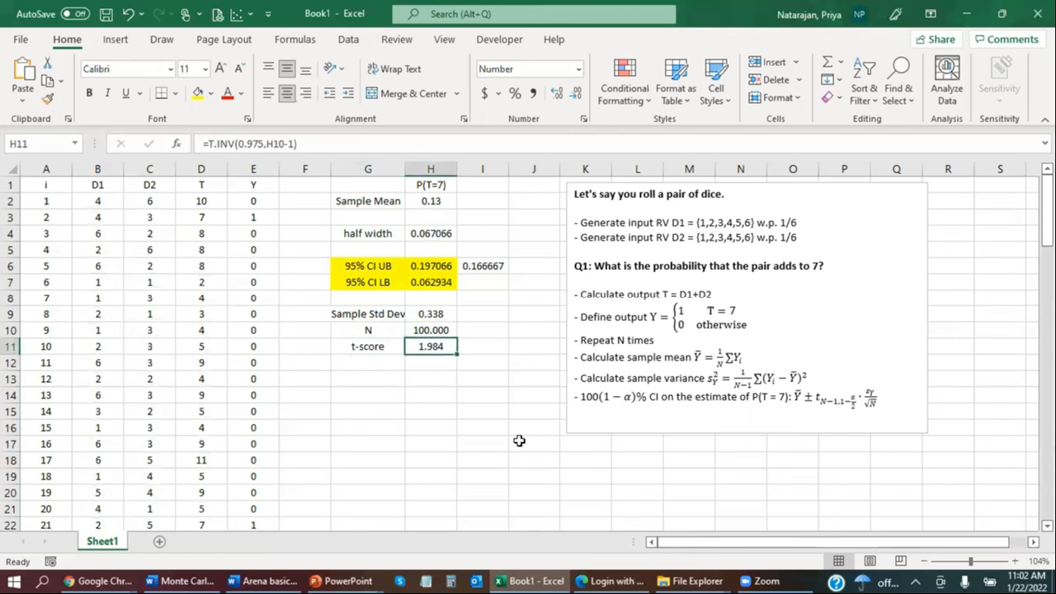
key("Up")
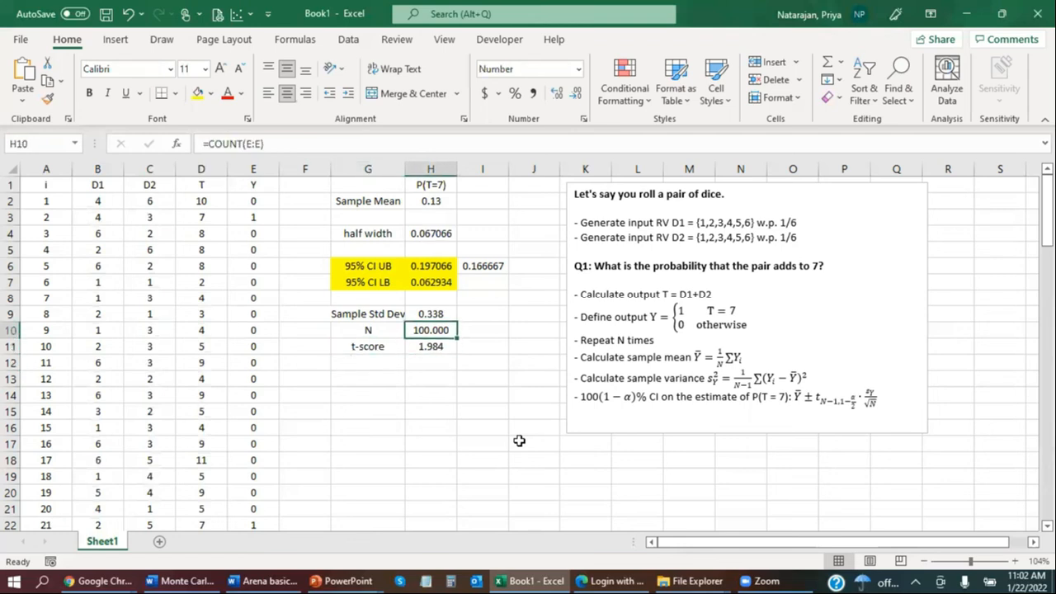
left_click(578, 94)
left_click(578, 93)
left_click(578, 93)
Step: Label cell G12, below t-score, as half width
left_click(355, 360)
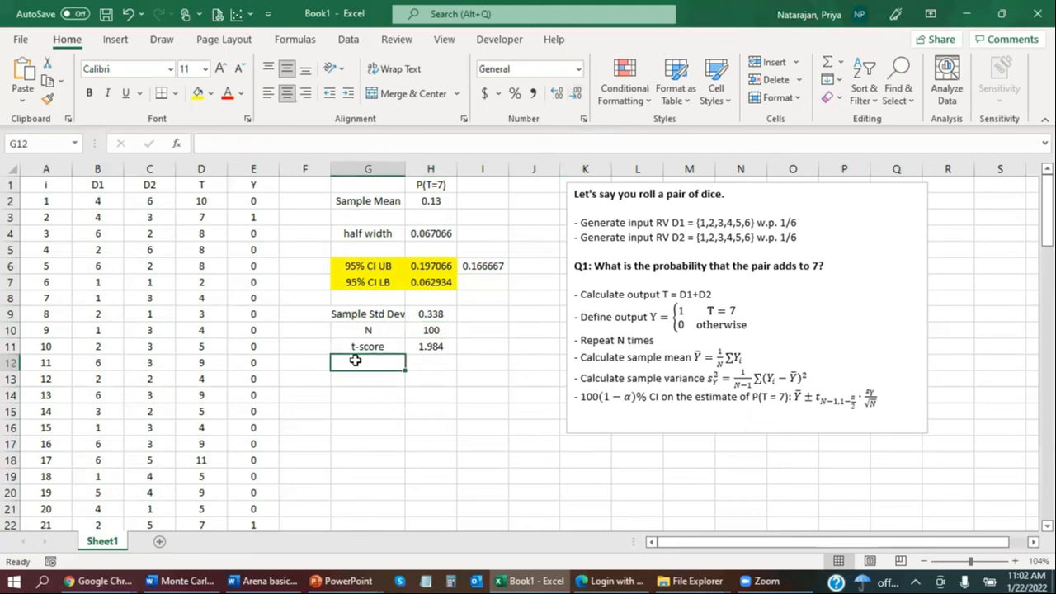
type("half width")
key("Tab")
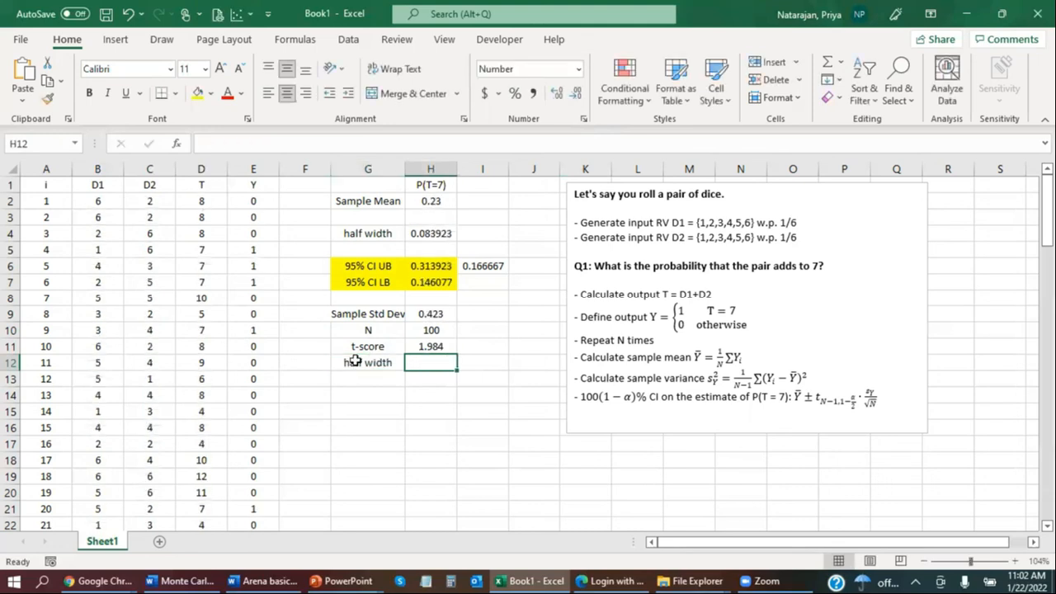
Step: Calculate the half width manually in H12 from the t-score, standard deviation and N with =H11*H9/SQRT(H10)
type("=")
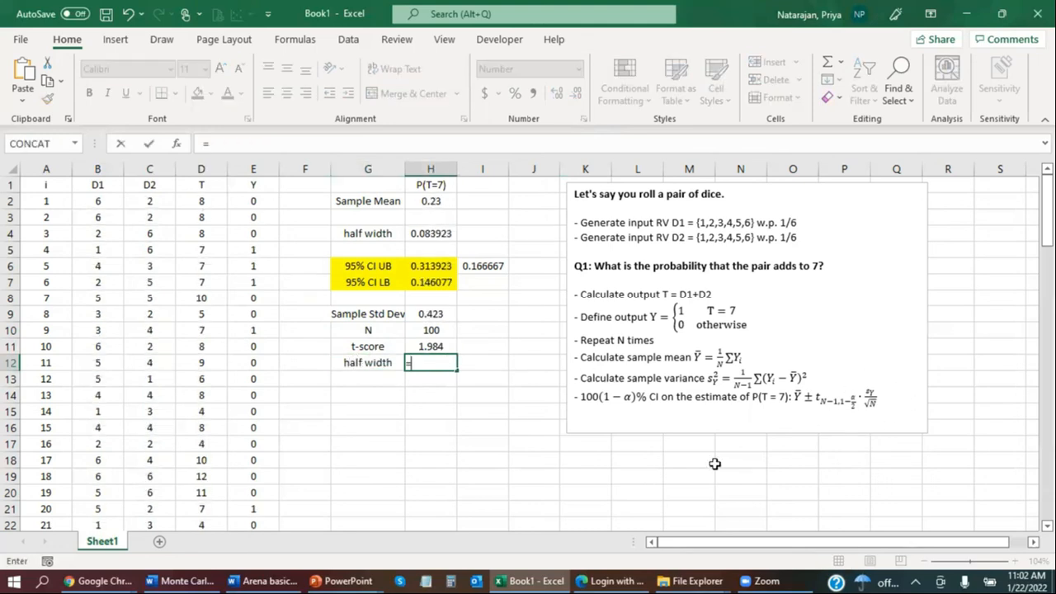
key("Up")
type("*")
key("Up")
key("Up")
key("Up")
type("/s")
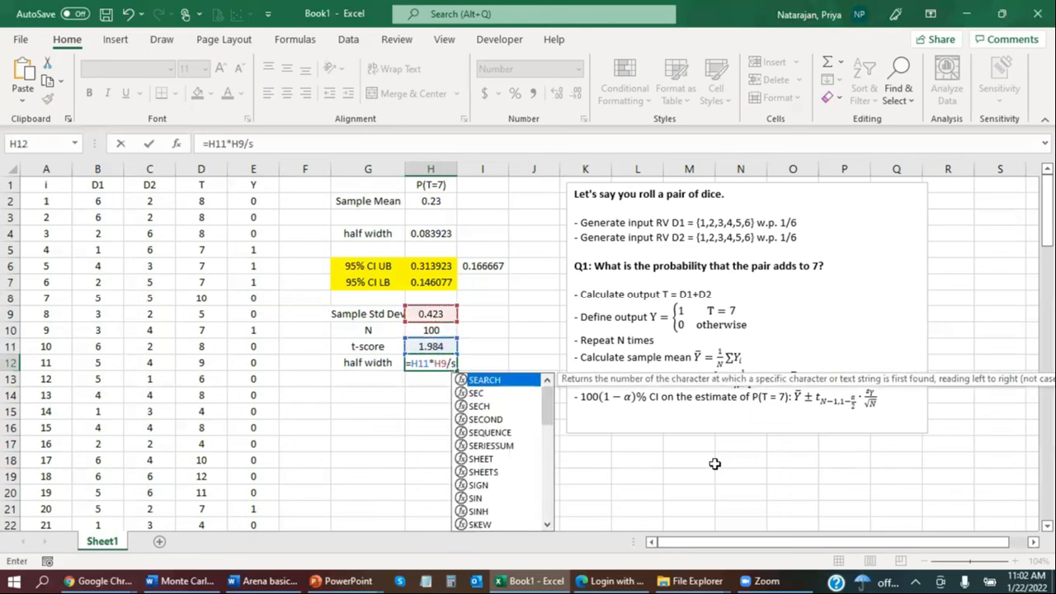
type("q")
key("Tab")
key("Up")
key("Up")
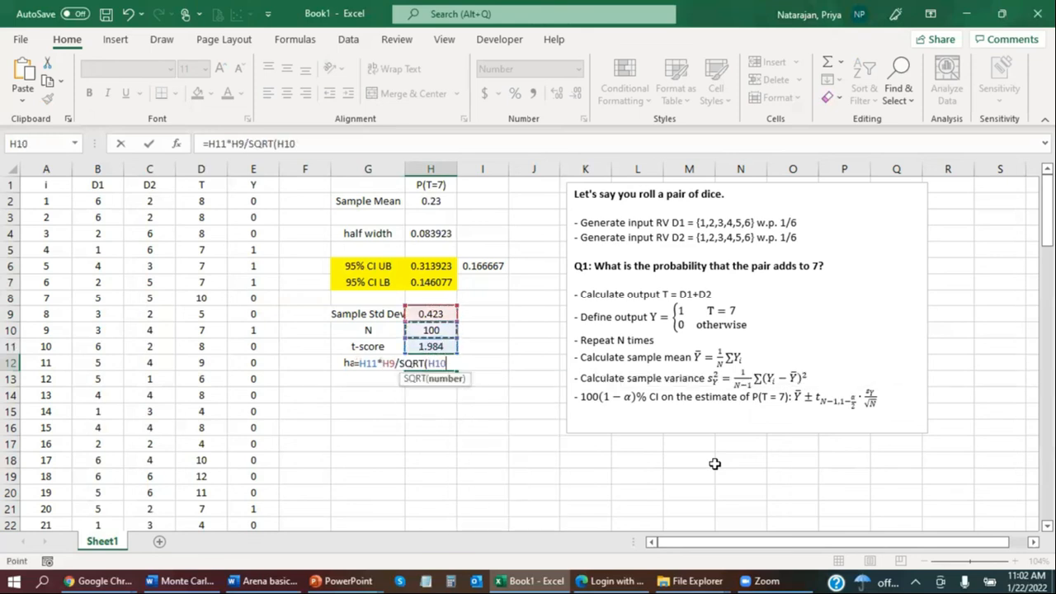
type(")")
key("Return")
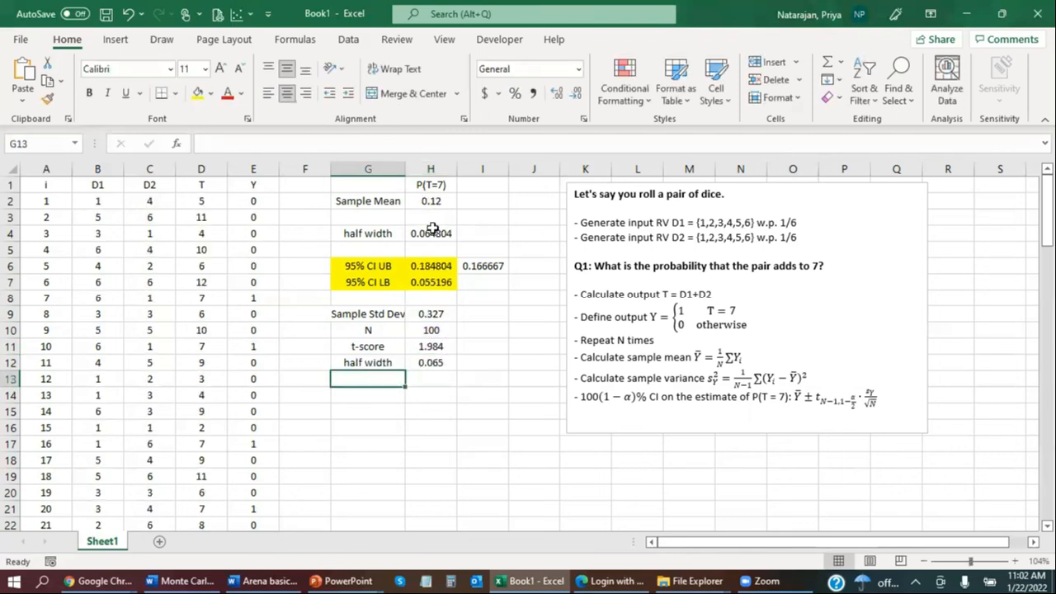
Step: Test in H14 whether the two half widths are equal with =H4=H12, and review the formula in H12
left_click(439, 393)
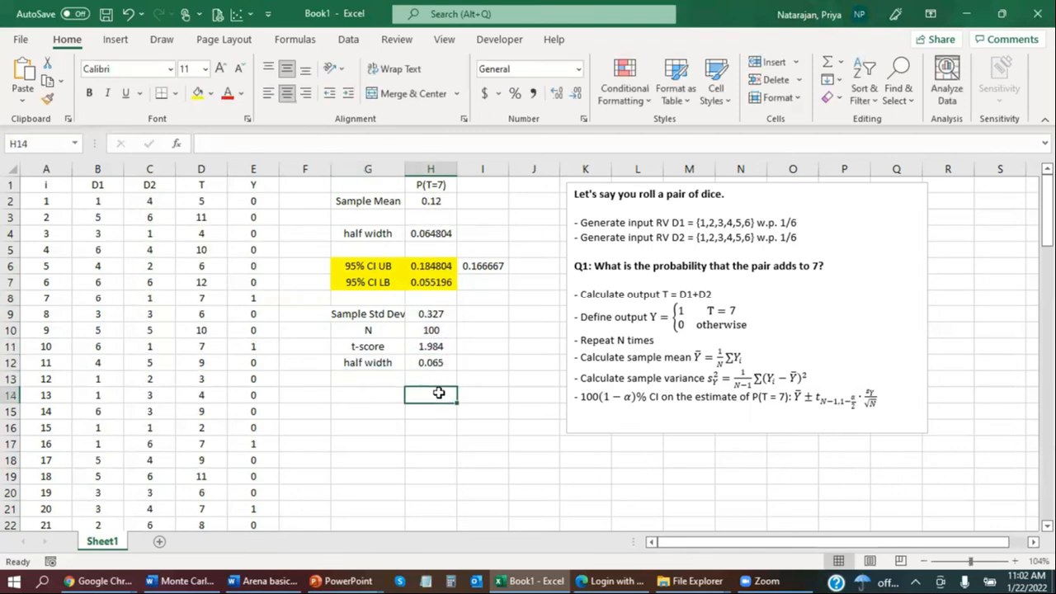
type("=")
key("Up")
key("Up")
key("Up")
key("Up")
key("Up")
key("Up")
key("Up")
key("Up")
key("Up")
key("Up")
key("Up")
key("Up")
key("Down")
key("Down")
type("=")
key("Up")
key("Up")
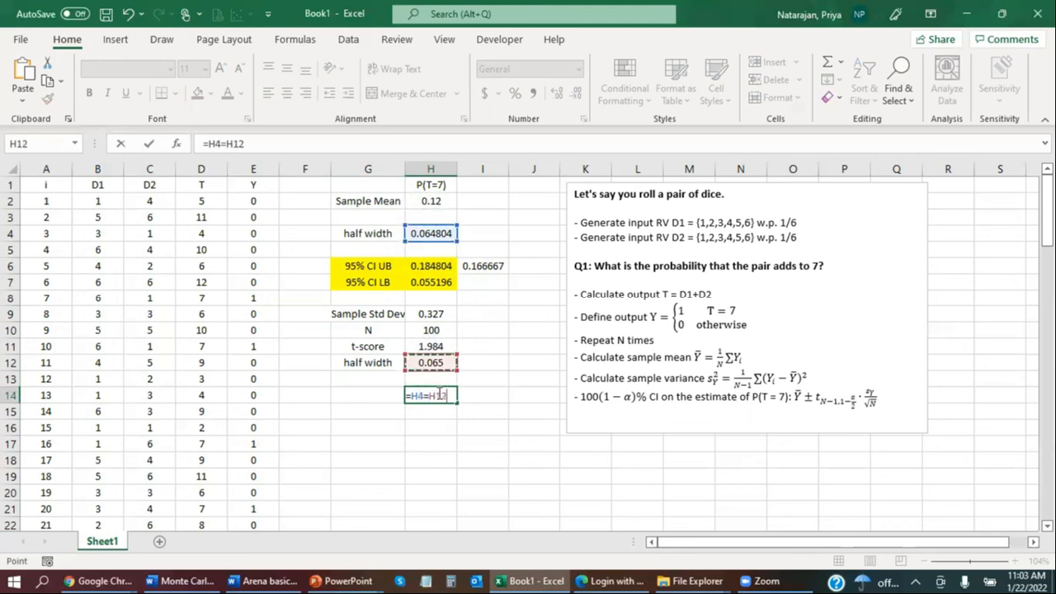
key("Return")
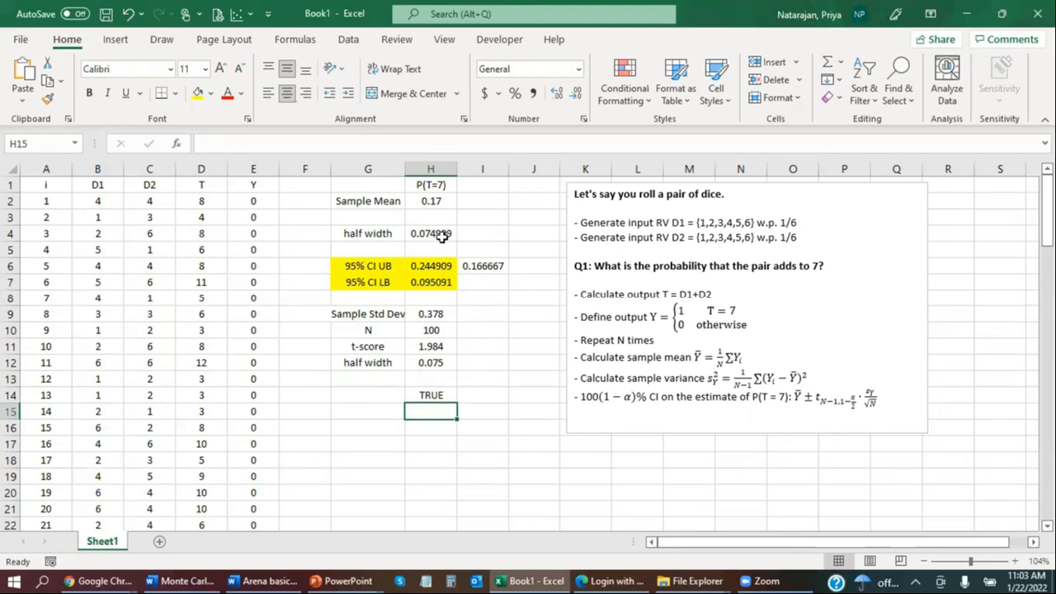
left_click(423, 362)
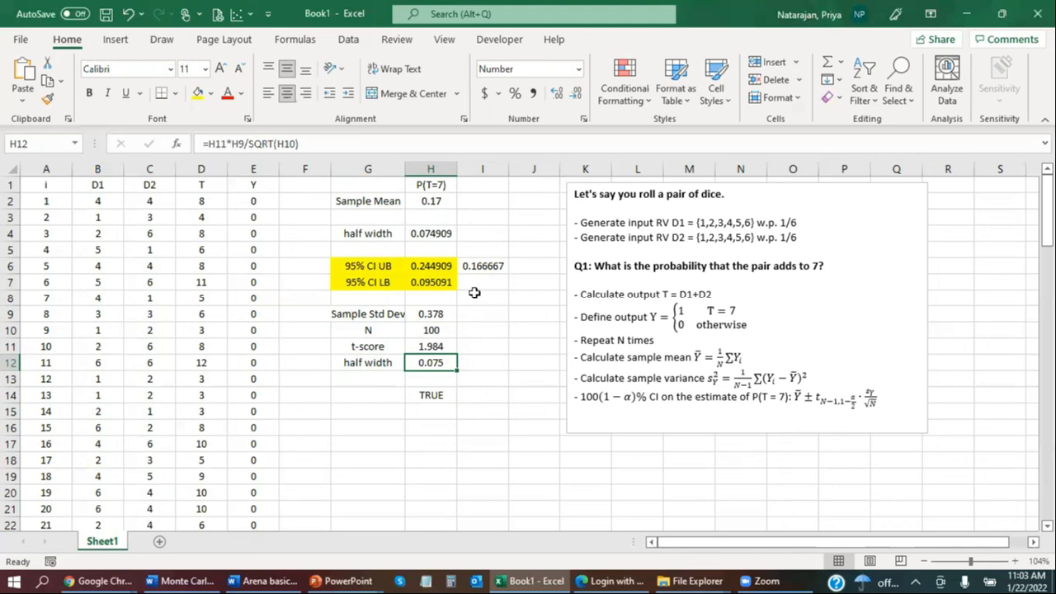
Step: Delete the half-width equality test from H14
left_click(441, 394)
key("Delete")
left_click(411, 475)
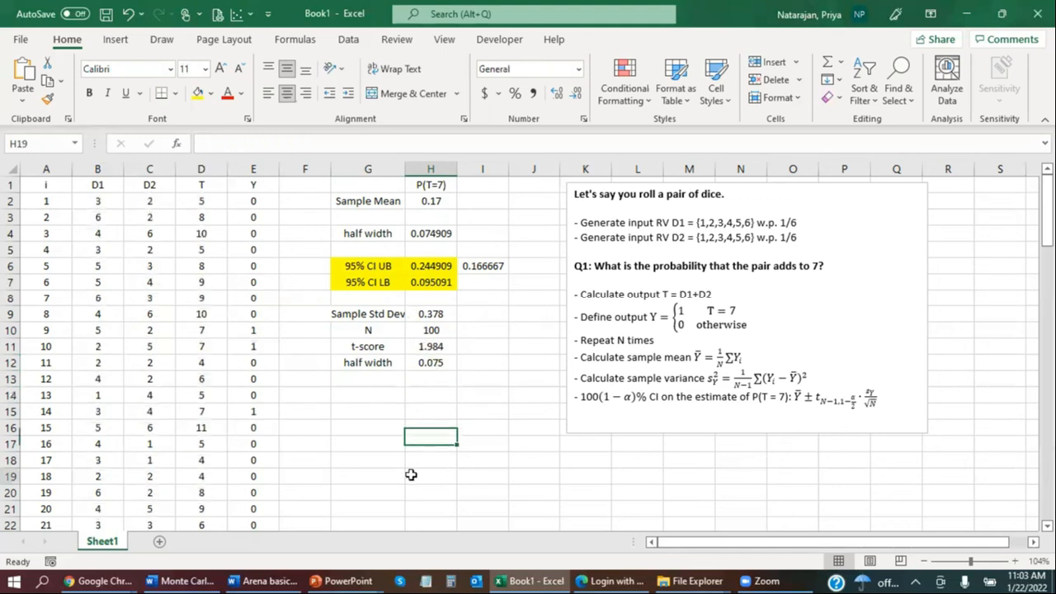